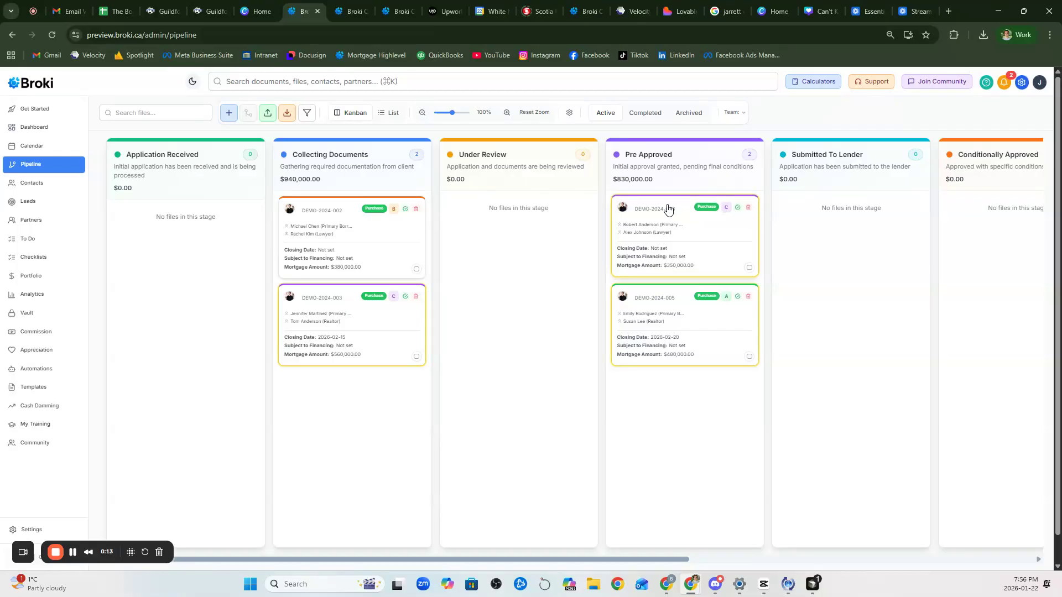
Step: Open mortgage file DEMO-2024-006 from the Pre Approved column and view its Advisors tab
click(667, 208)
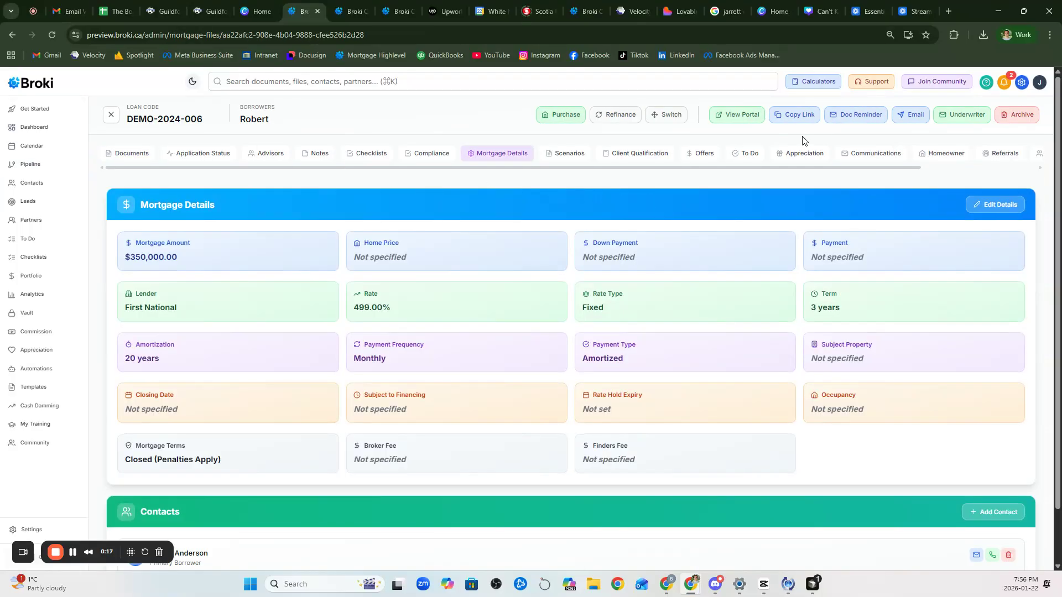
click(259, 157)
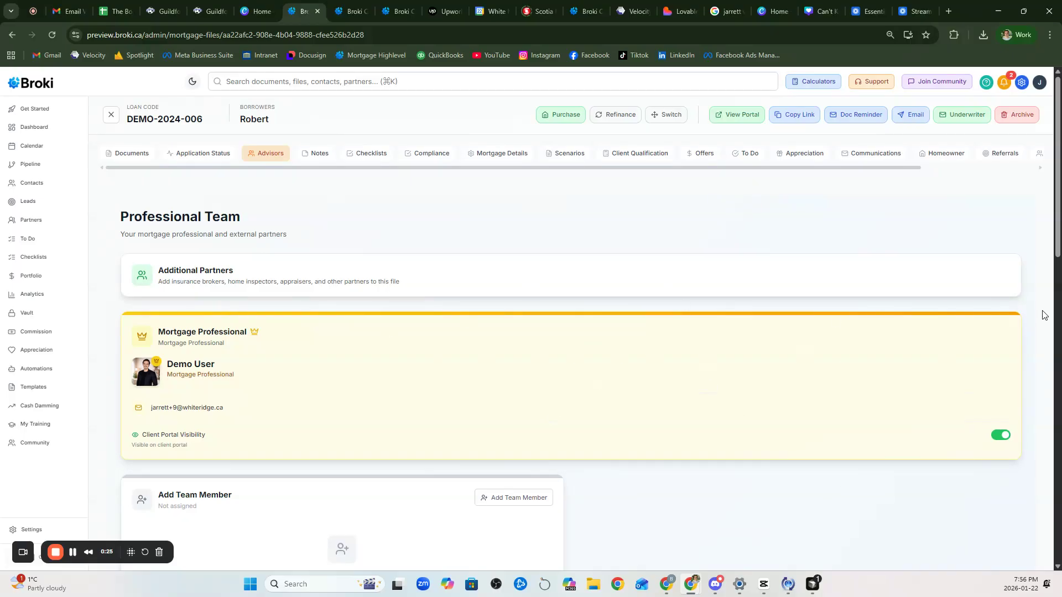
Step: Scroll through DEMO-2024-006's Professional Team and Additional Partners cards, then back to the top
scroll(954, 345, down, 1)
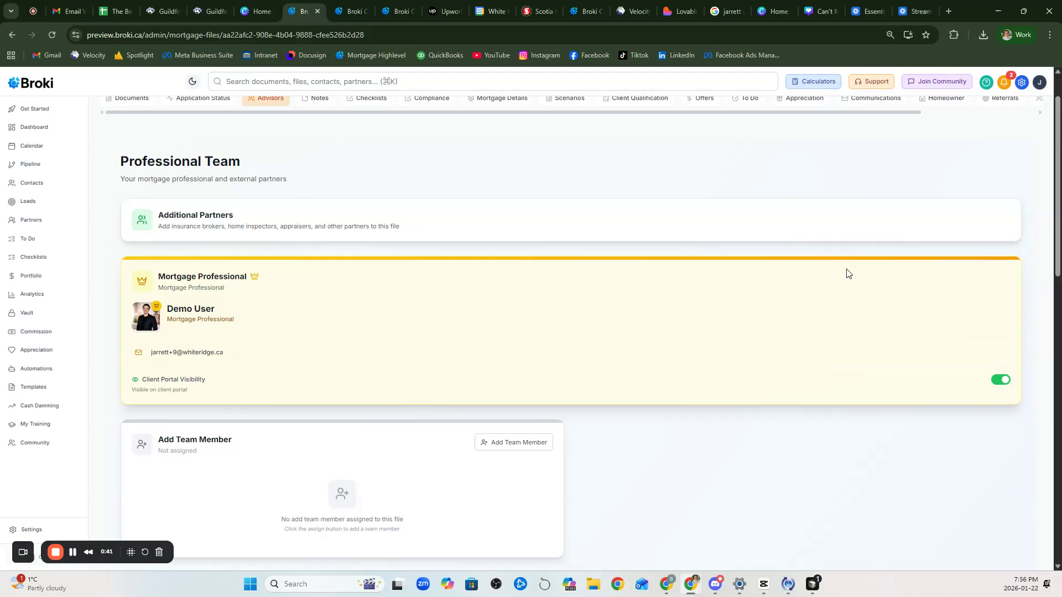
scroll(846, 273, down, 5)
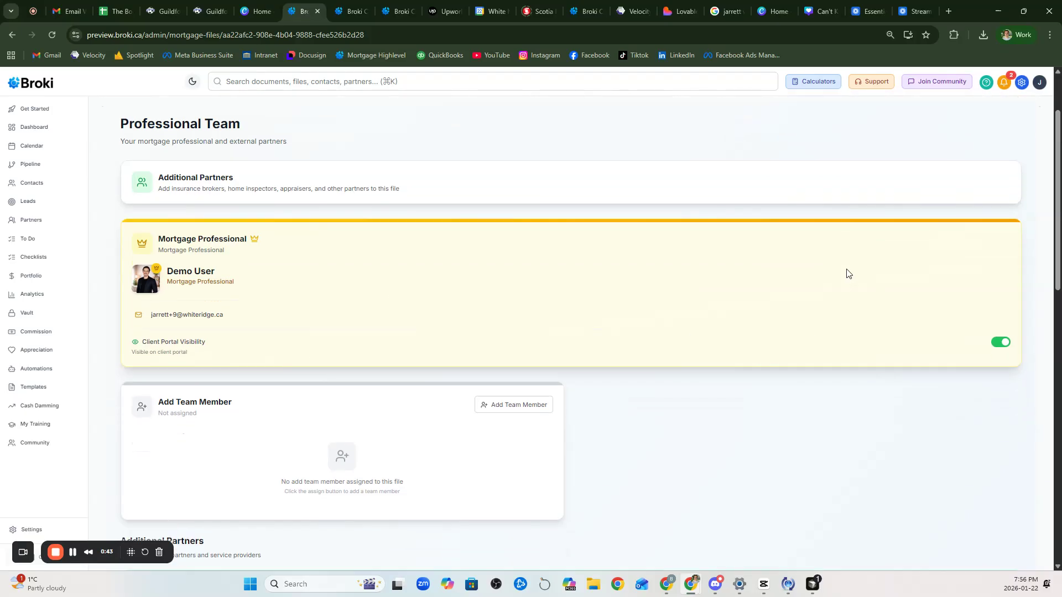
scroll(329, 374, down, 3)
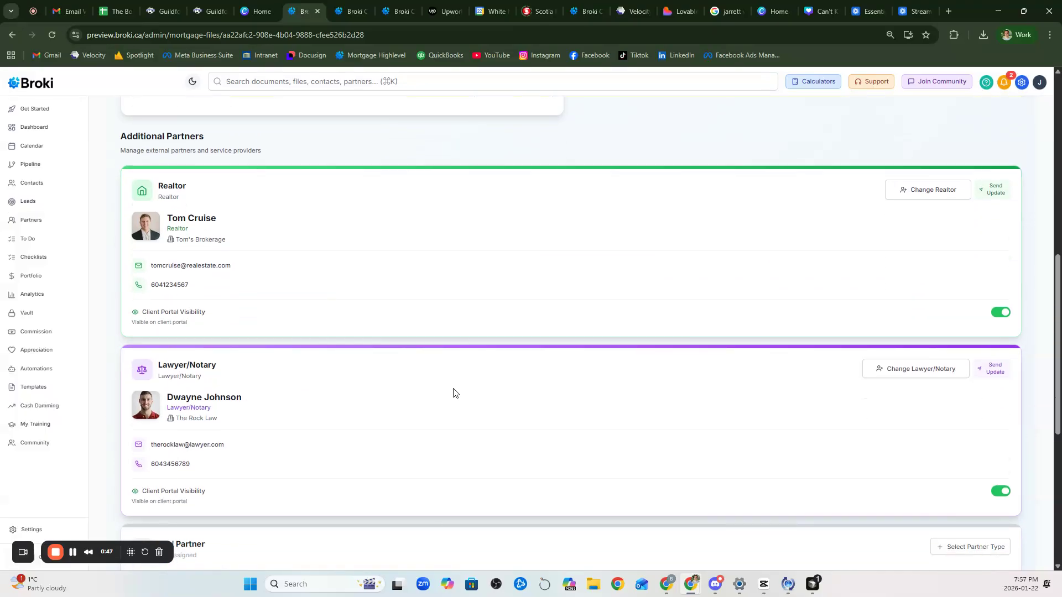
scroll(441, 391, down, 2)
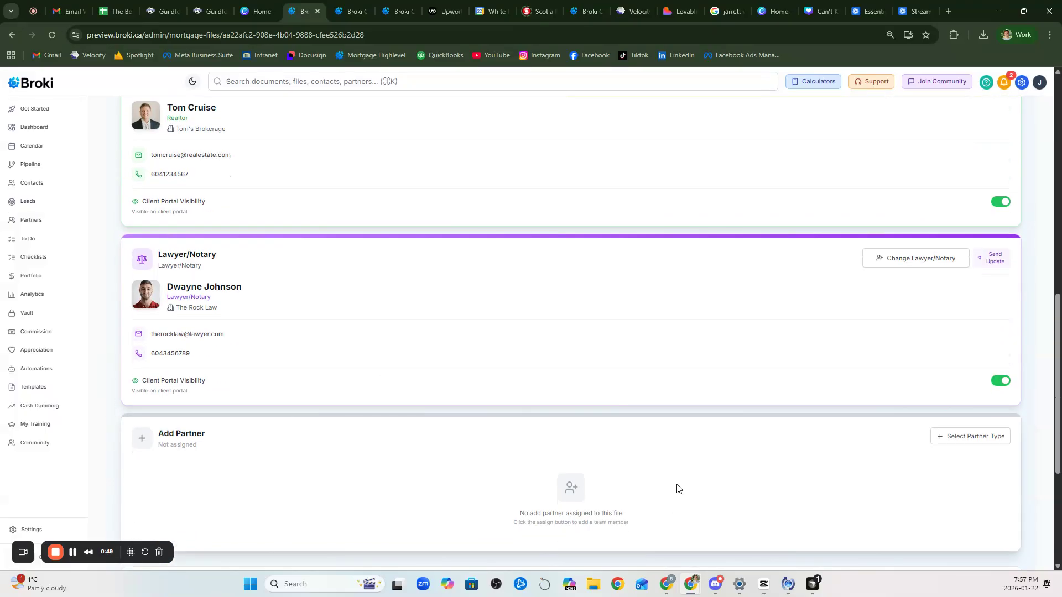
scroll(674, 492, up, 5)
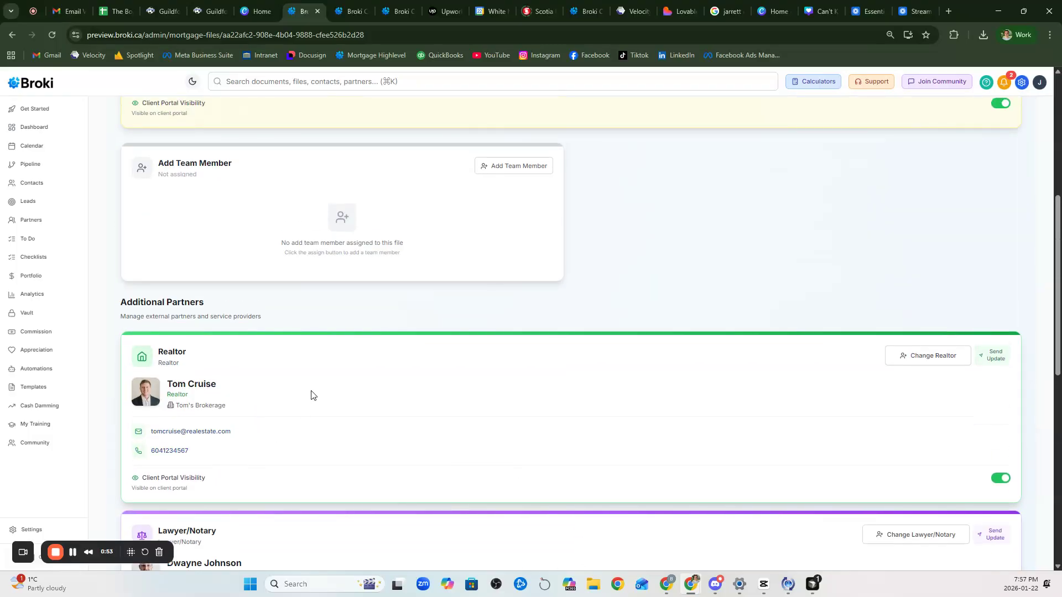
scroll(311, 393, down, 2)
scroll(244, 455, up, 3)
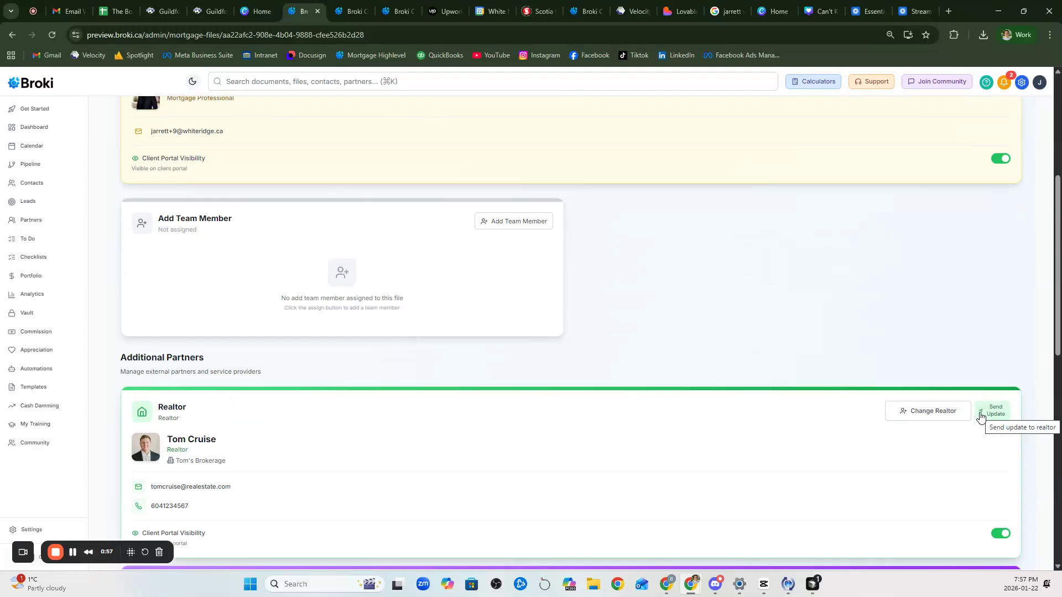
scroll(665, 503, up, 4)
scroll(666, 505, up, 1)
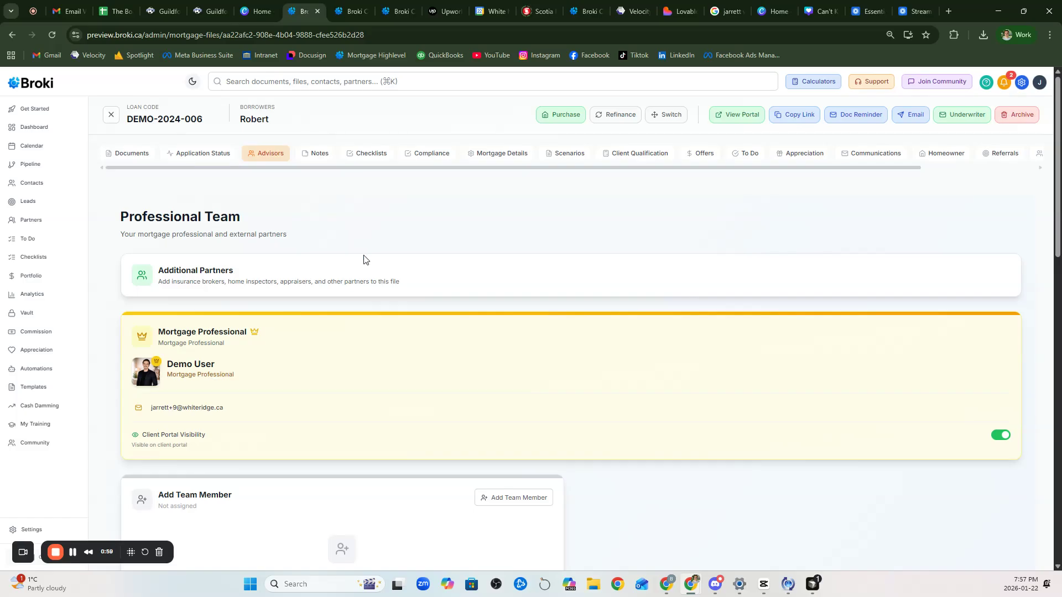
Step: Start a new note on DEMO-2024-006 and try an @ mention in its content, then remove it
click(315, 155)
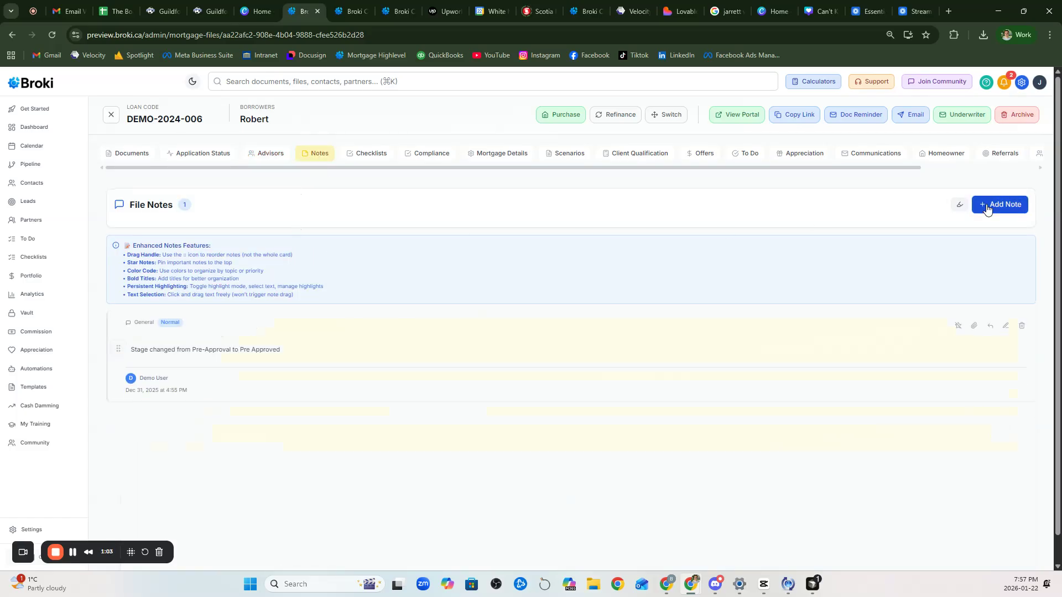
click(987, 207)
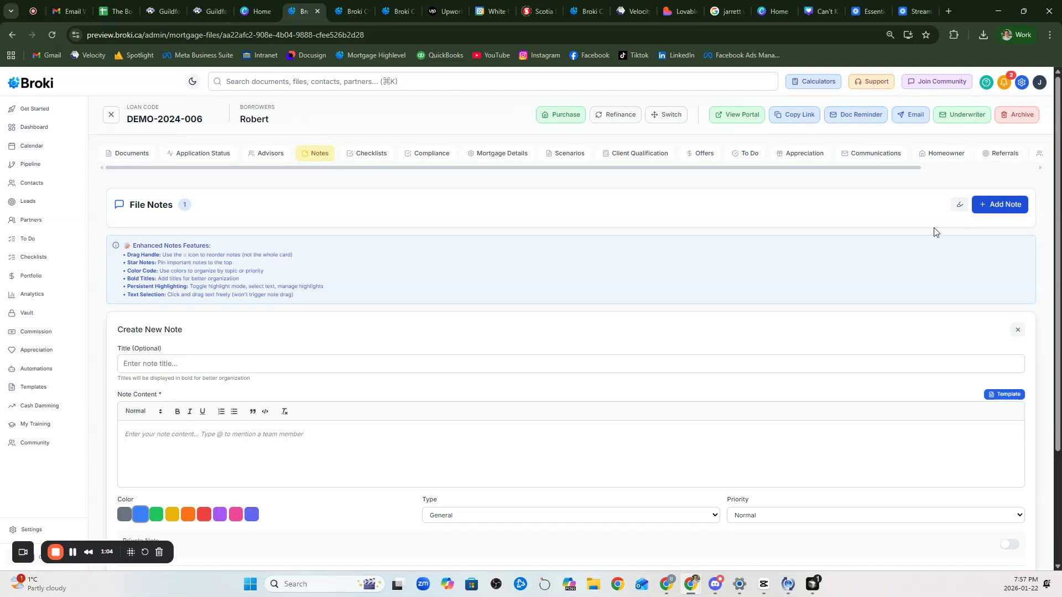
click(360, 364)
click(325, 450)
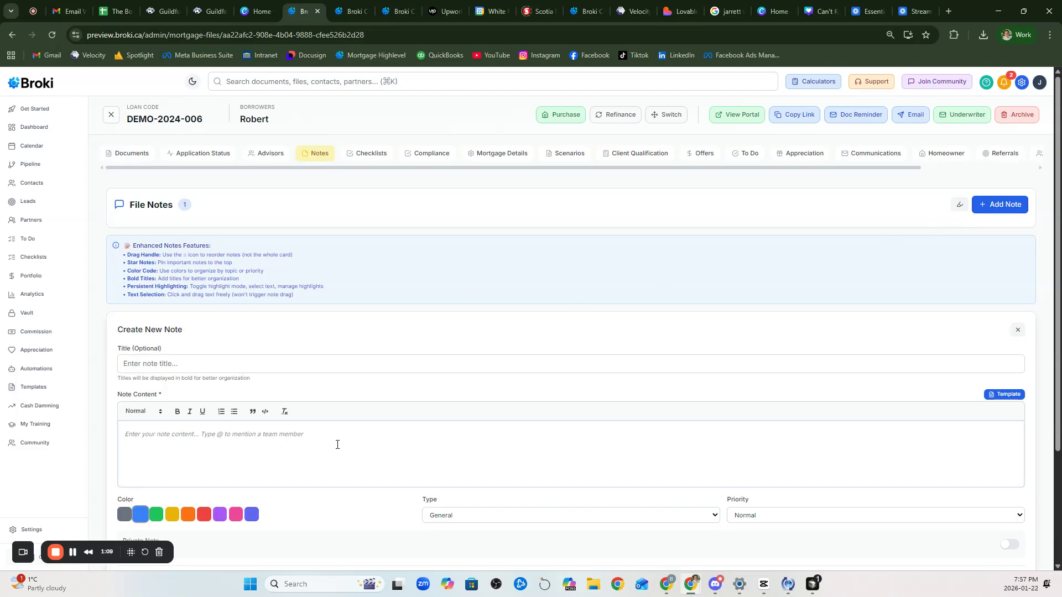
text(@)
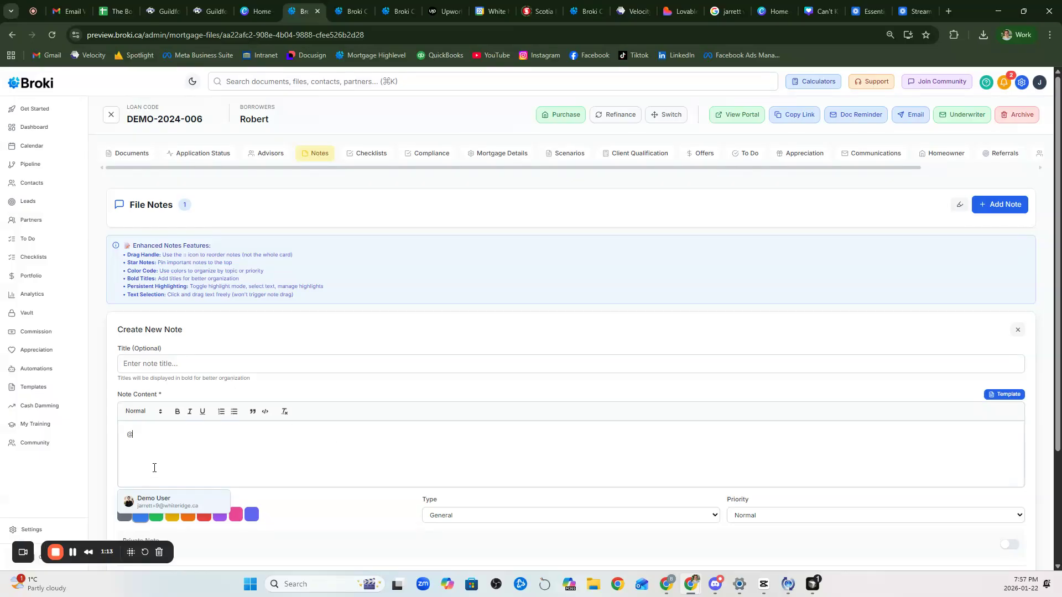
key(BackSpace)
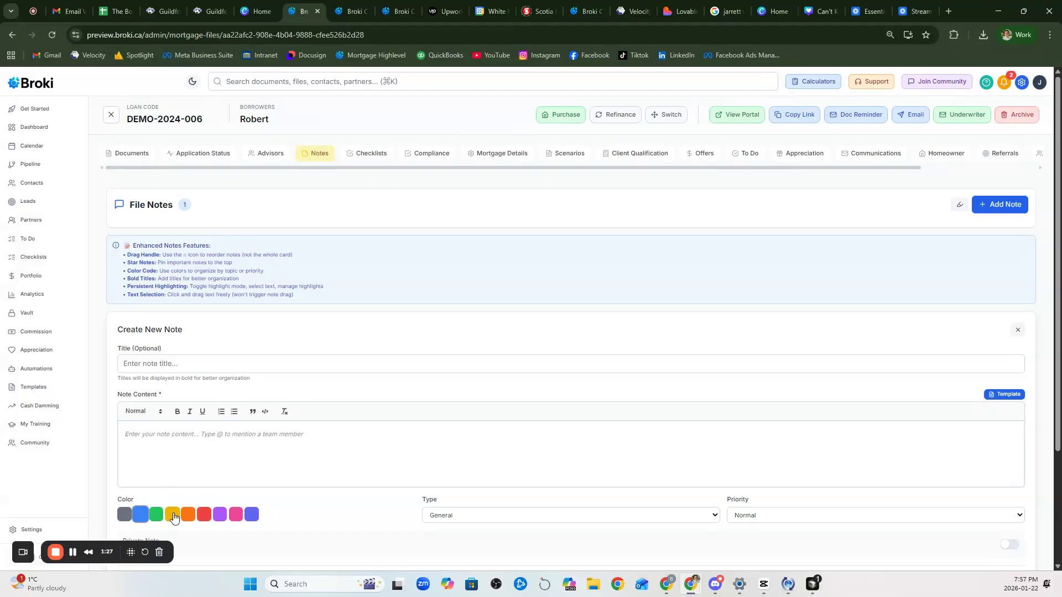
scroll(465, 409, down, 3)
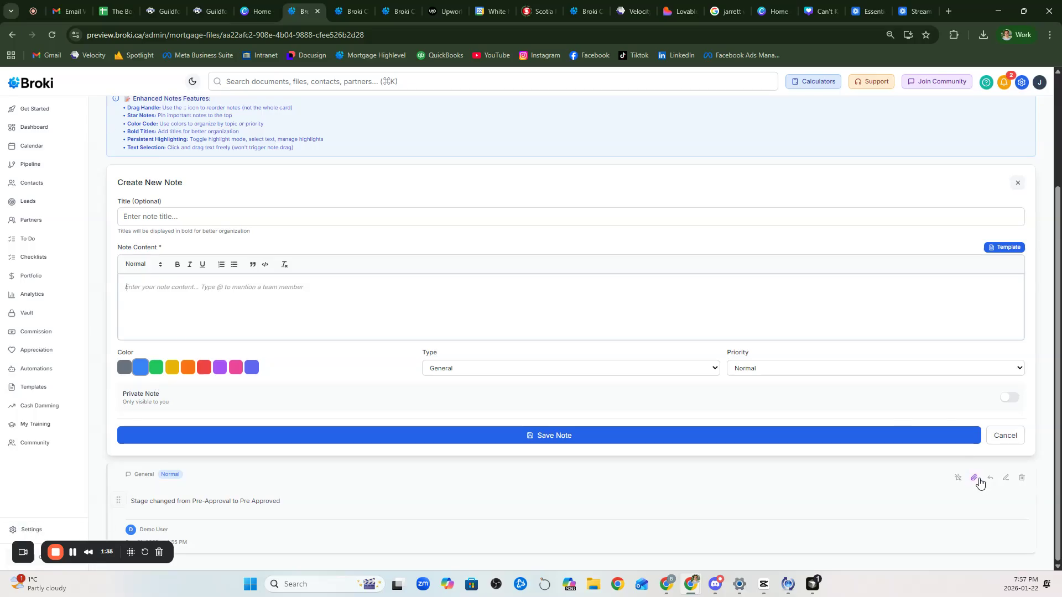
scroll(934, 362, up, 3)
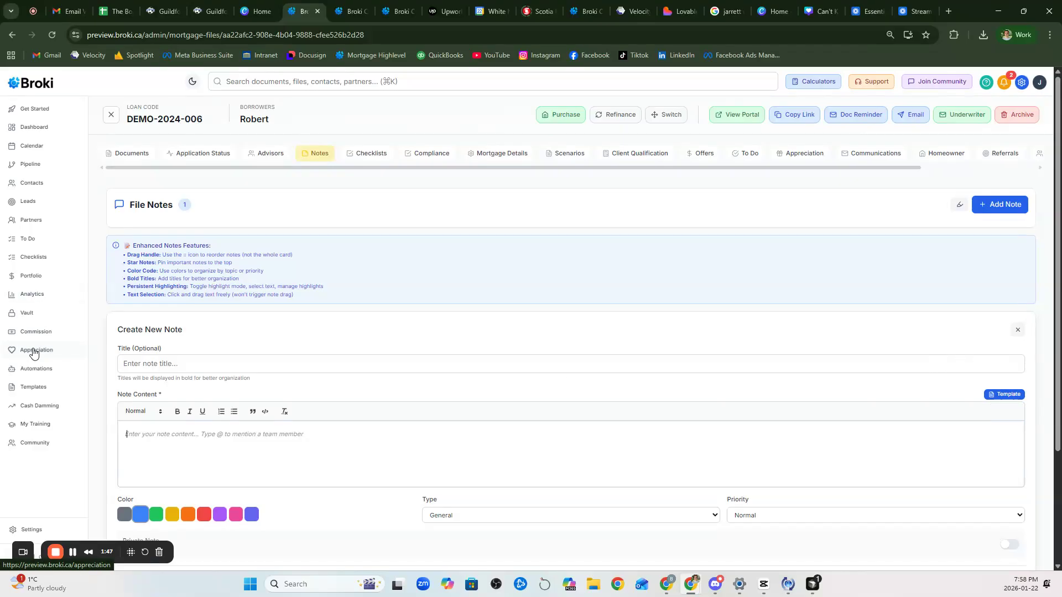
Step: Browse the note templates, check Email Templates, close the picker, and view the file's Checklists
click(1021, 398)
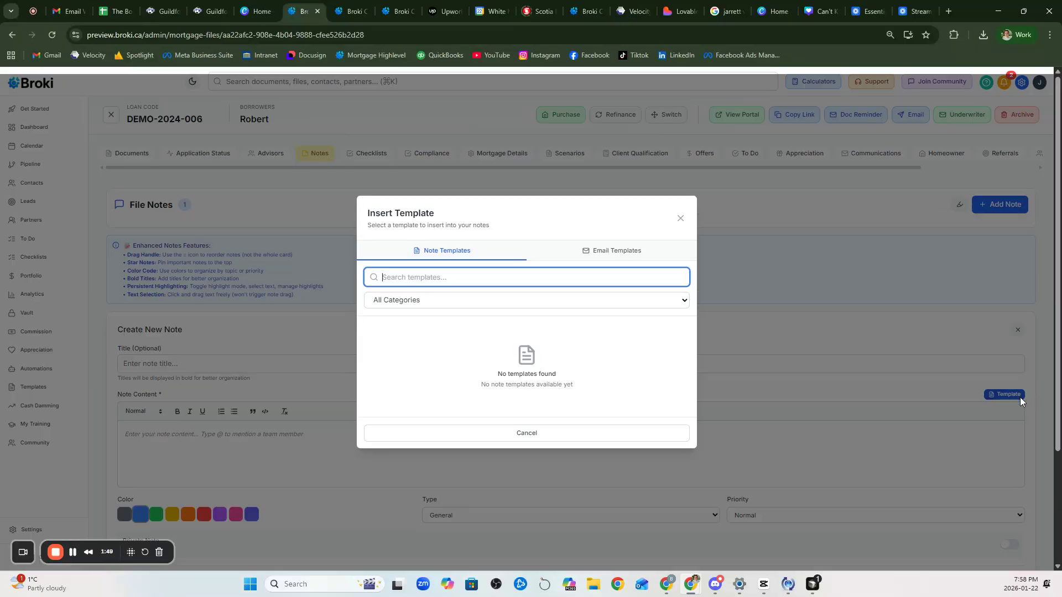
click(626, 253)
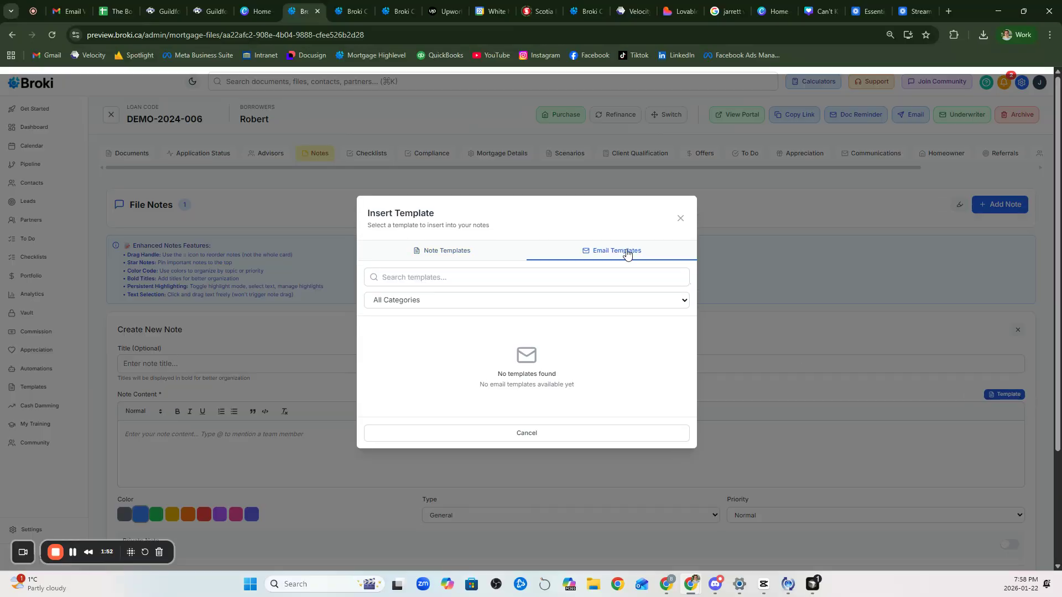
click(681, 221)
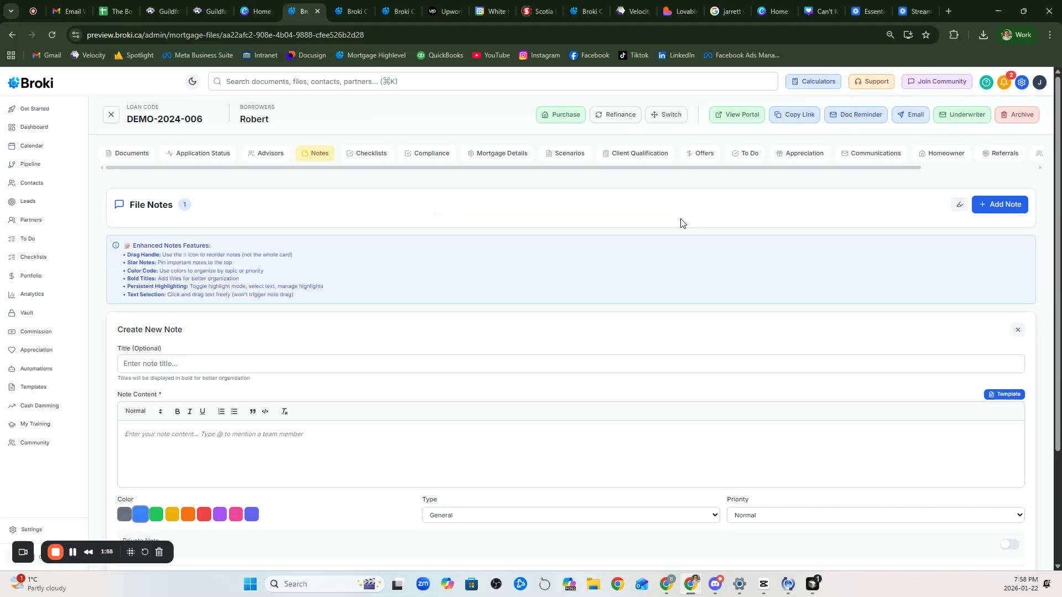
click(364, 155)
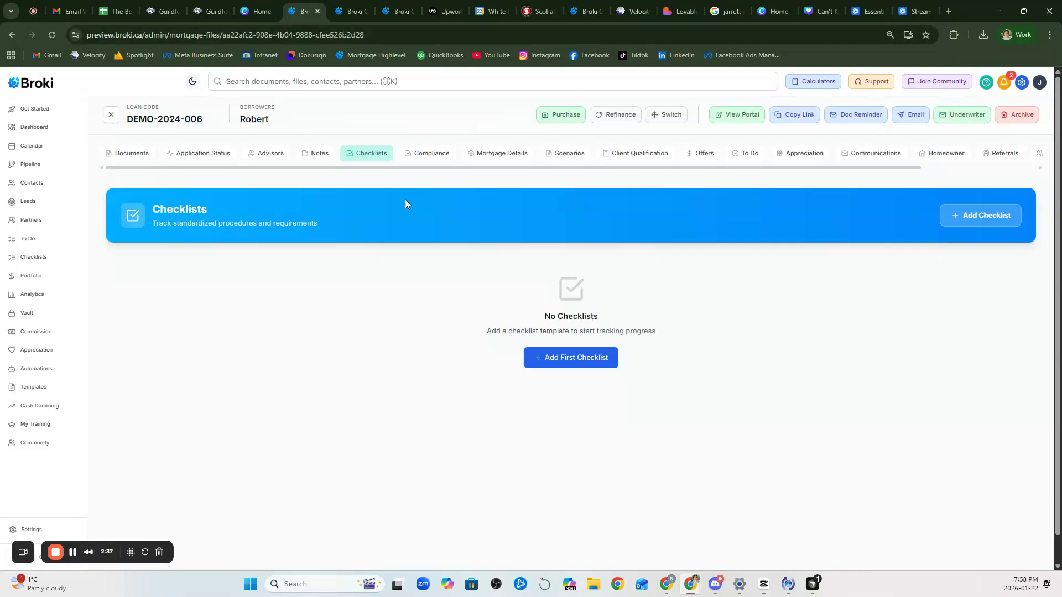
Step: Create a new checklist template named 'Quality Assurance Checklist' in Settings
click(25, 530)
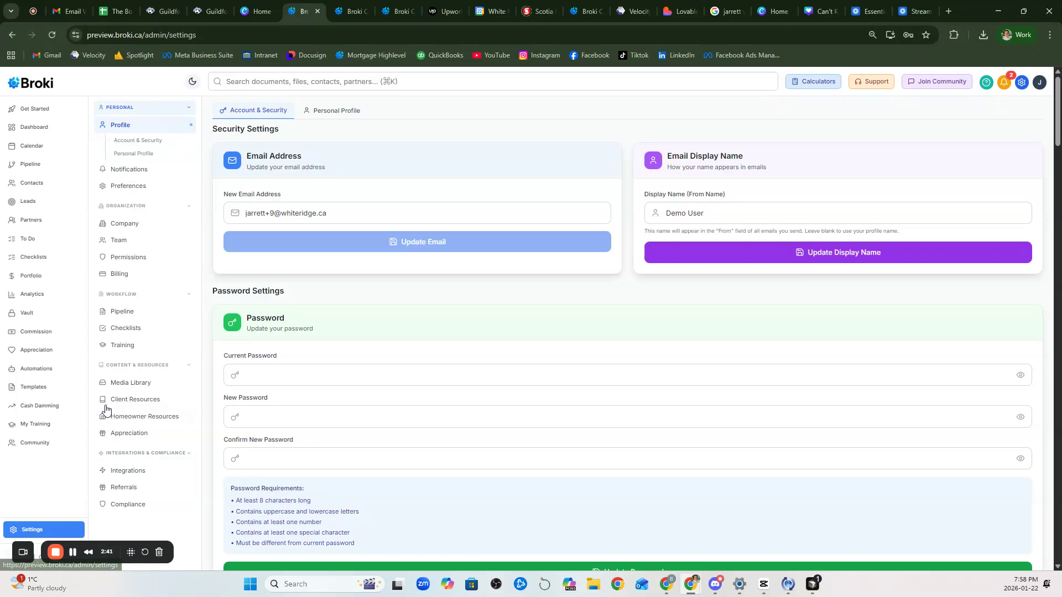
click(124, 329)
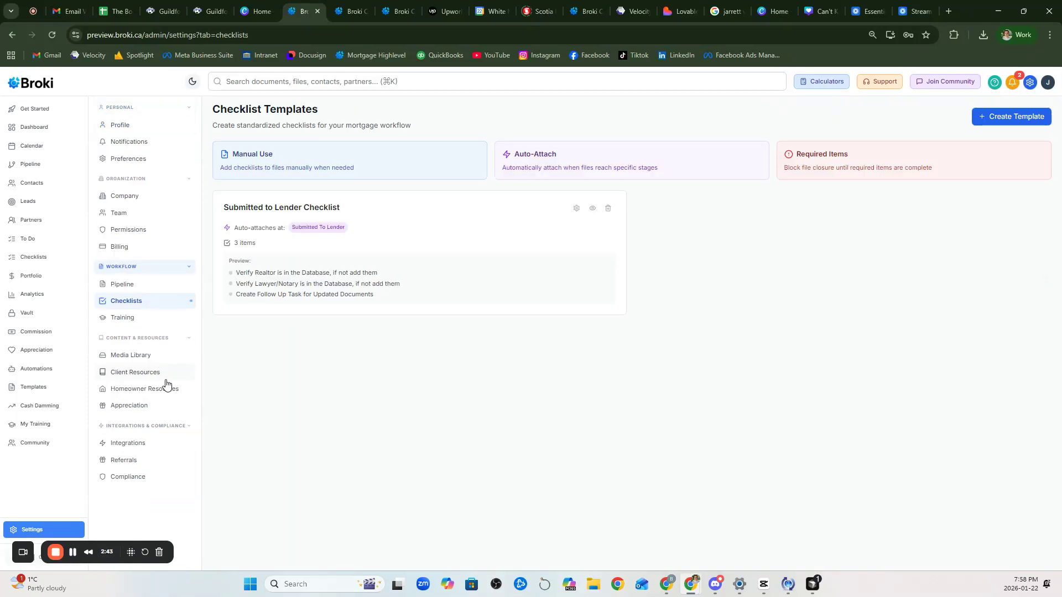
click(983, 123)
click(438, 183)
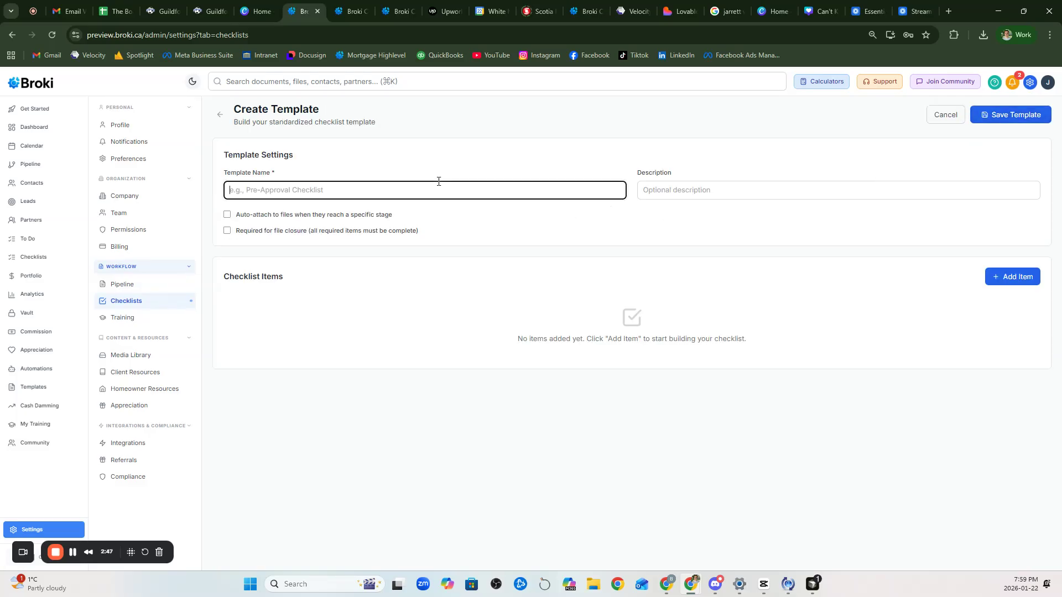
text(Quality Assurance Checklist)
Step: Set it to auto-attach at the Under Review stage with no team-member restriction, adding an item
click(227, 215)
click(267, 234)
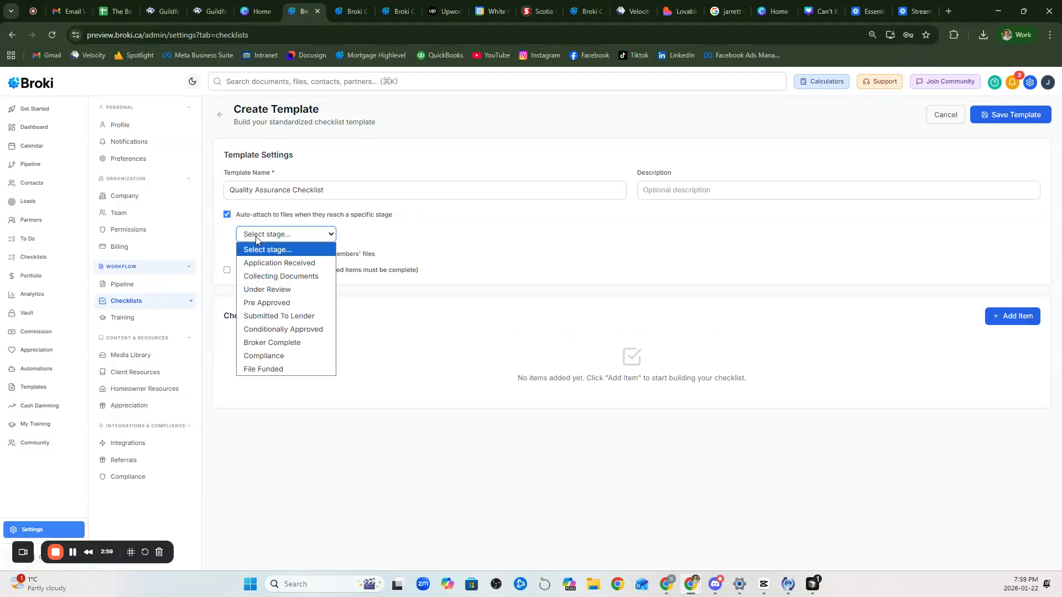
click(310, 289)
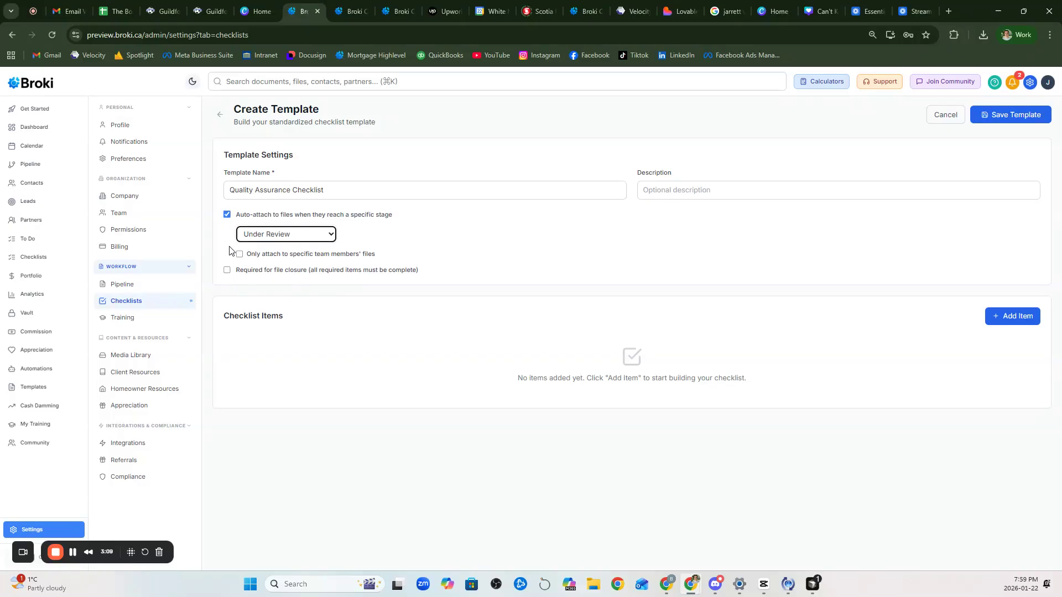
drag(247, 255, 390, 254)
click(390, 254)
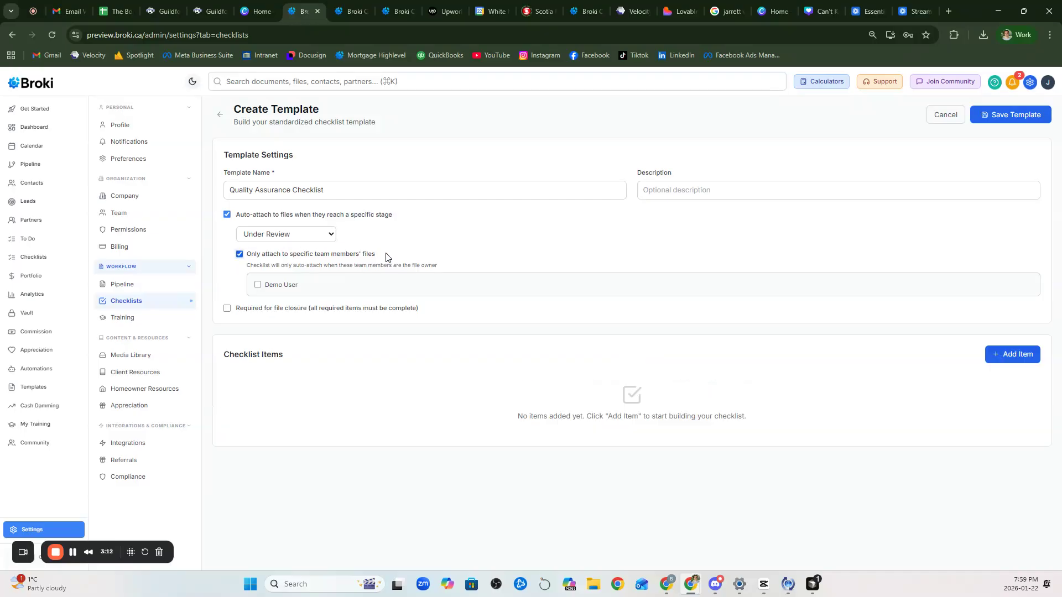
click(239, 254)
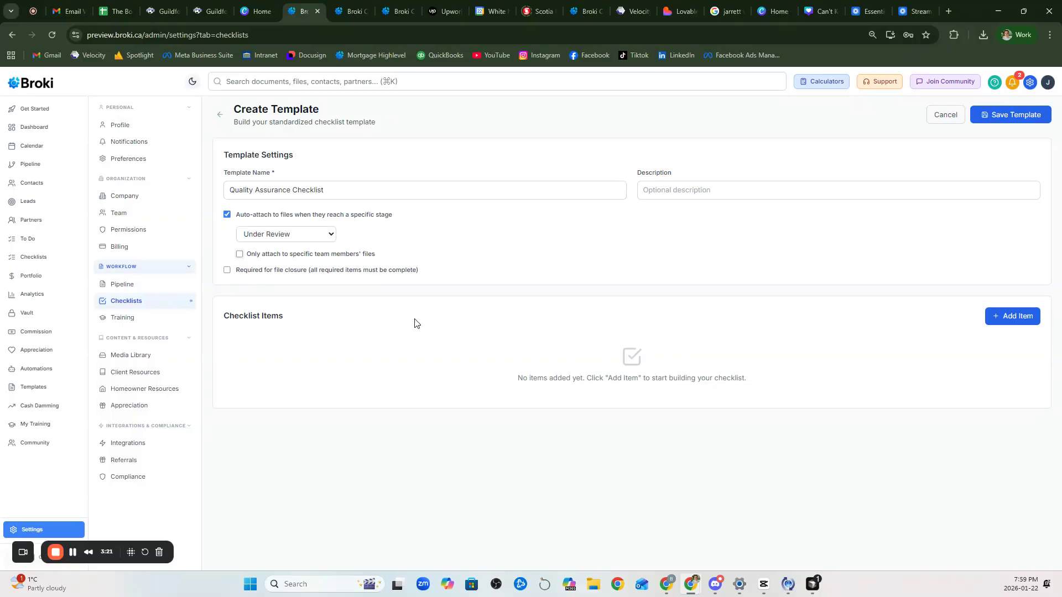
click(1009, 320)
Step: Title the first checklist item 'Verify Qualifying Rate Used'
click(1010, 319)
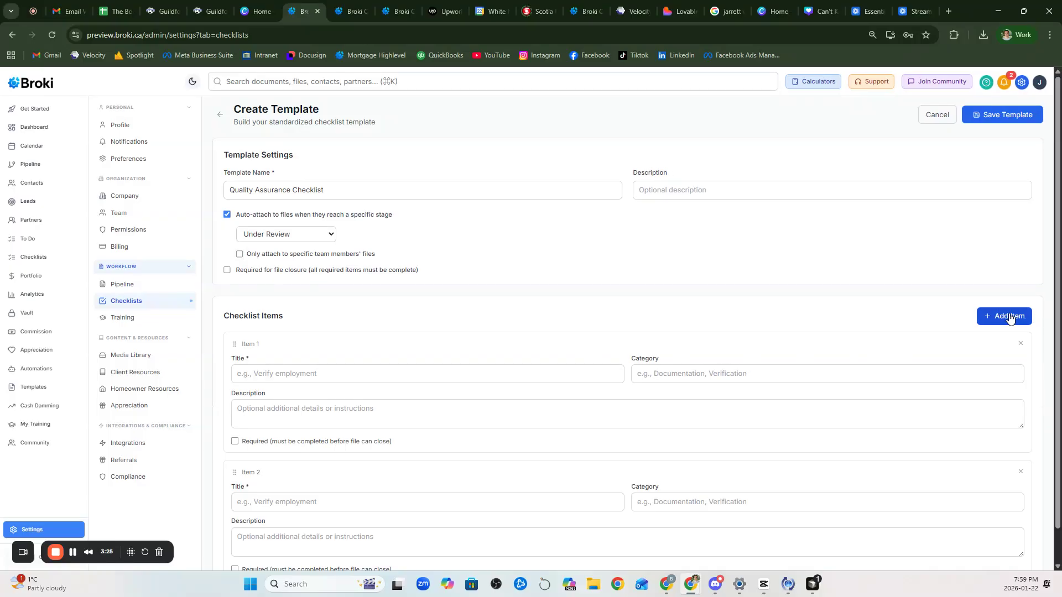
scroll(663, 343, down, 1)
click(445, 317)
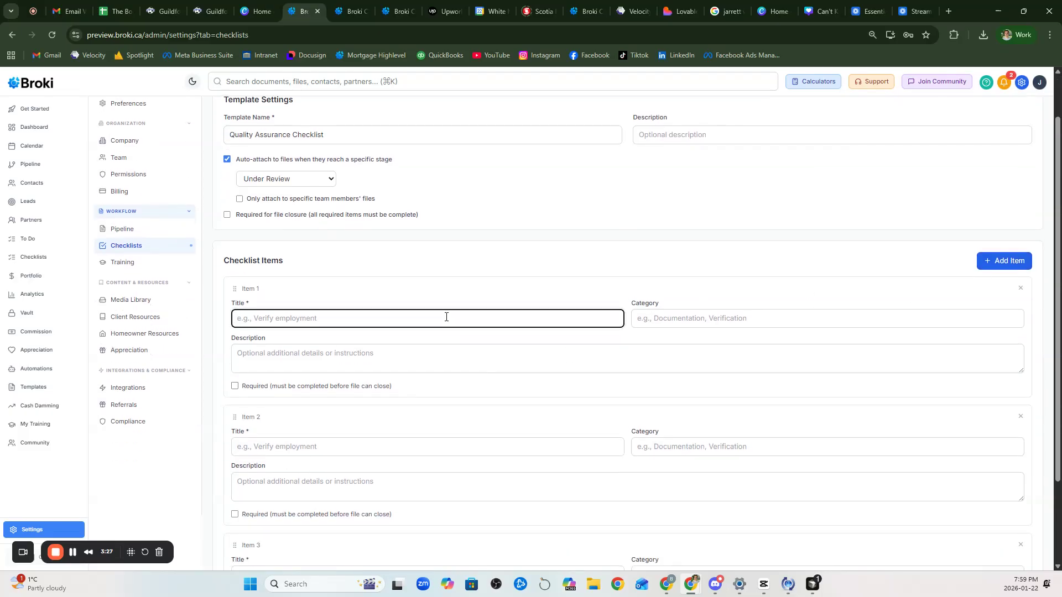
text(Verify Qualifying Rate Was)
text(Used)
scroll(454, 349, down, 1)
click(437, 380)
Step: Title the second item about ensuring mortgage default insurance was included, delete the third, and save
click(442, 387)
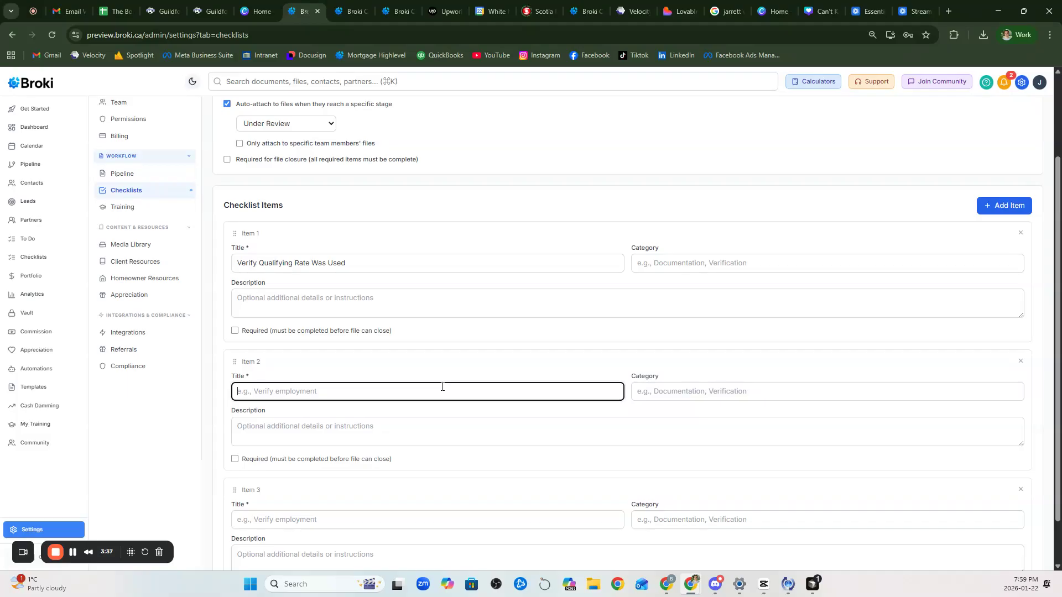
text(I)
key(BackSpace)
text(Ensure )
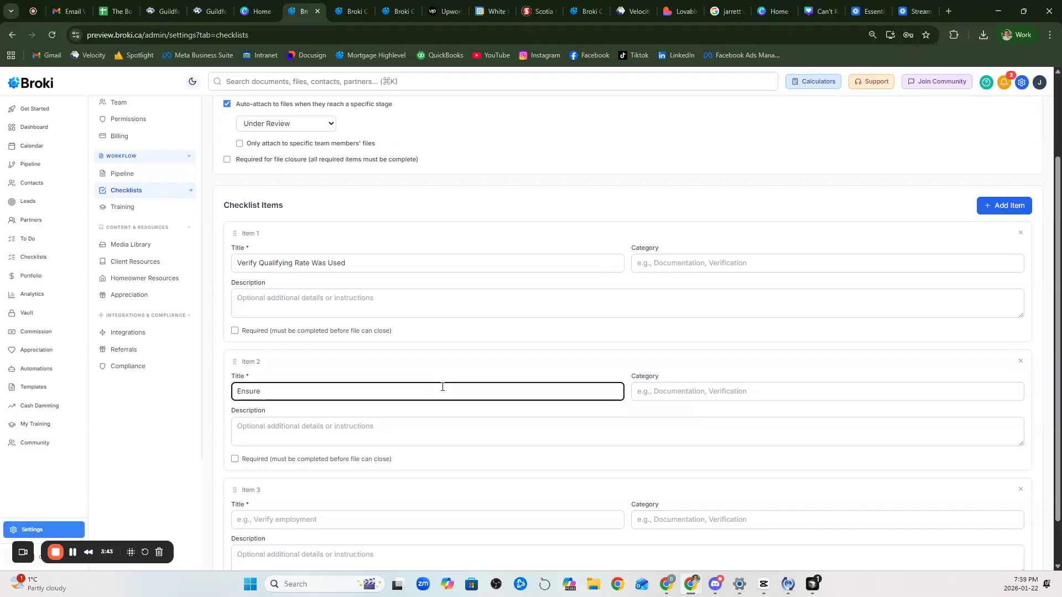
text(Mortgage DF)
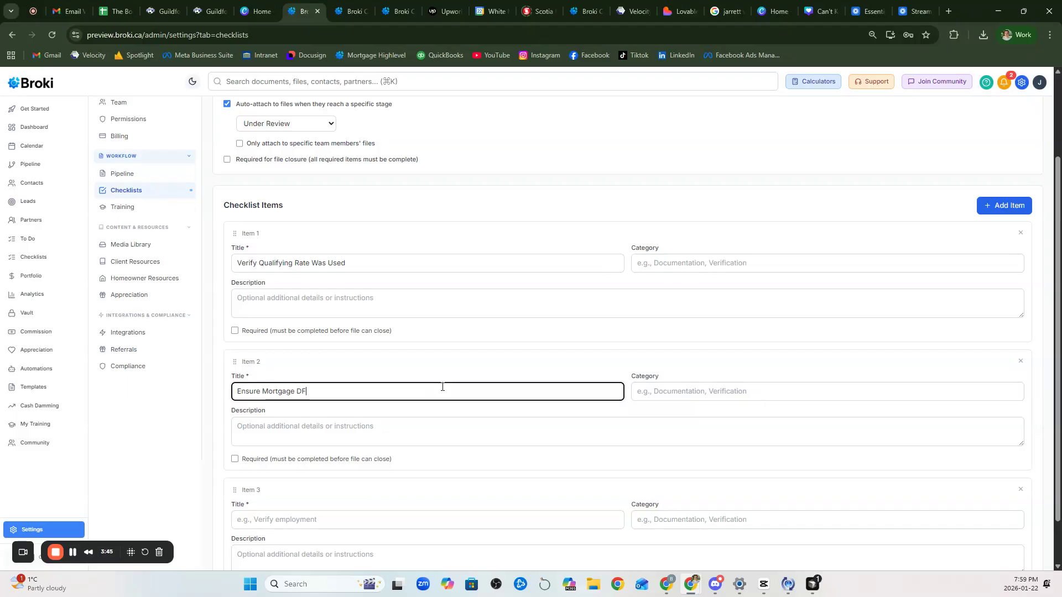
key(BackSpace)
text(efault Insurance Was Included.)
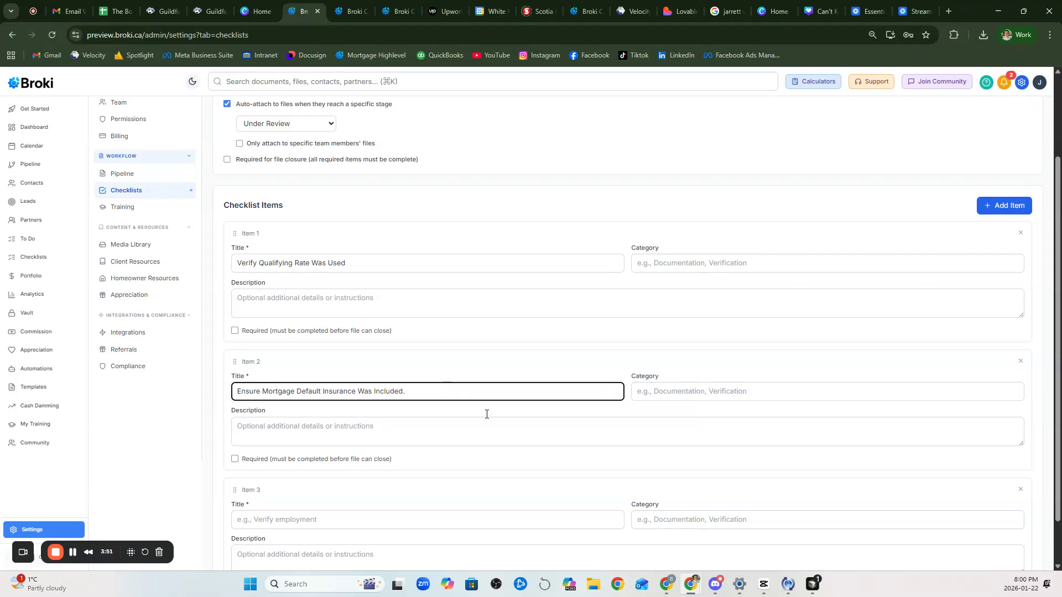
scroll(486, 414, down, 1)
click(1020, 436)
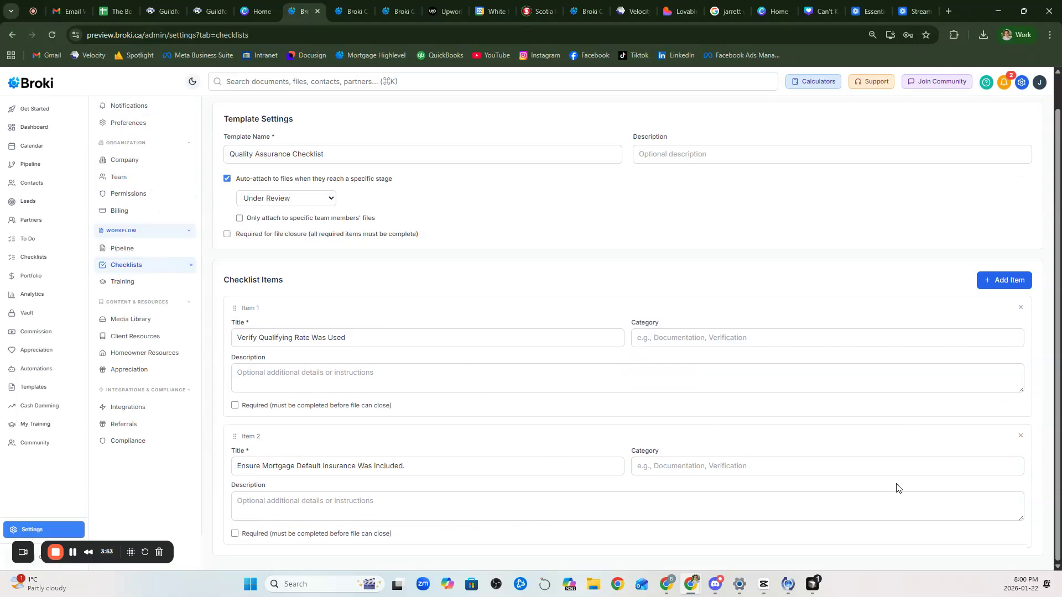
scroll(701, 389, up, 1)
click(986, 116)
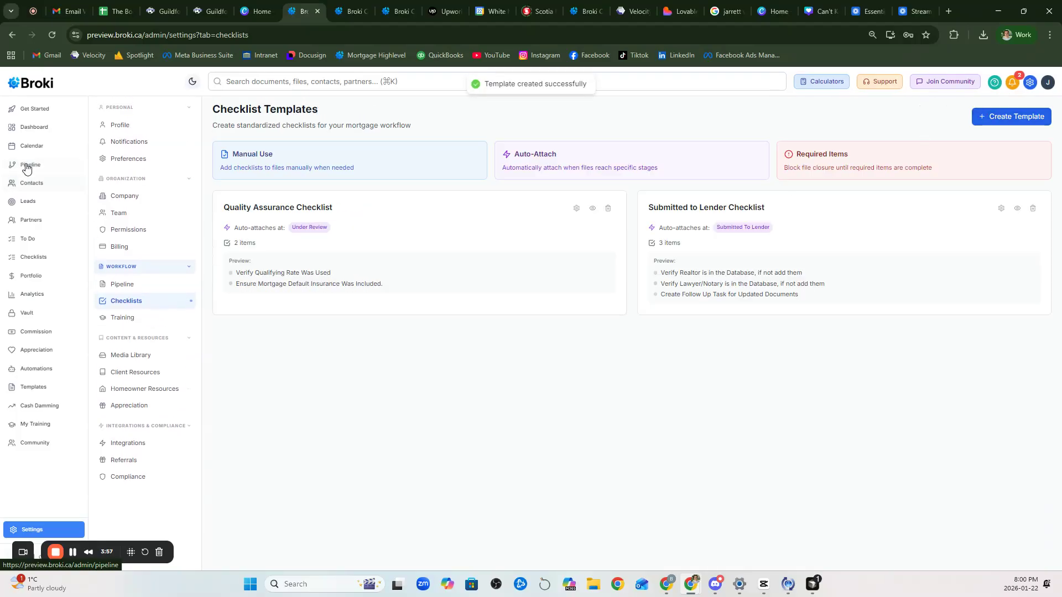
Step: Move file DEMO-2024-003 into the Under Review stage without notifying the client
click(27, 165)
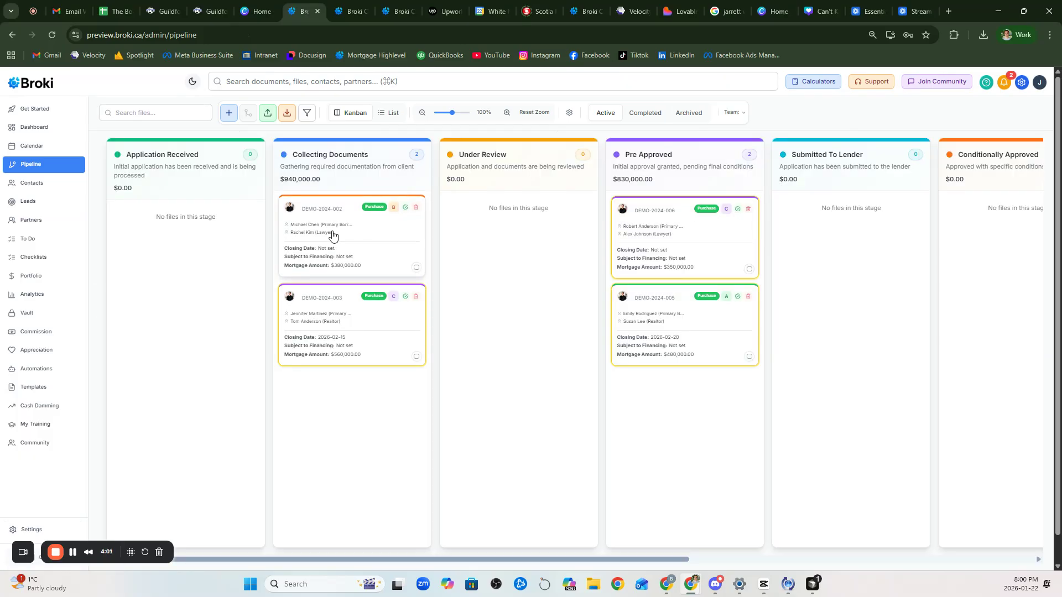
drag(309, 325, 500, 263)
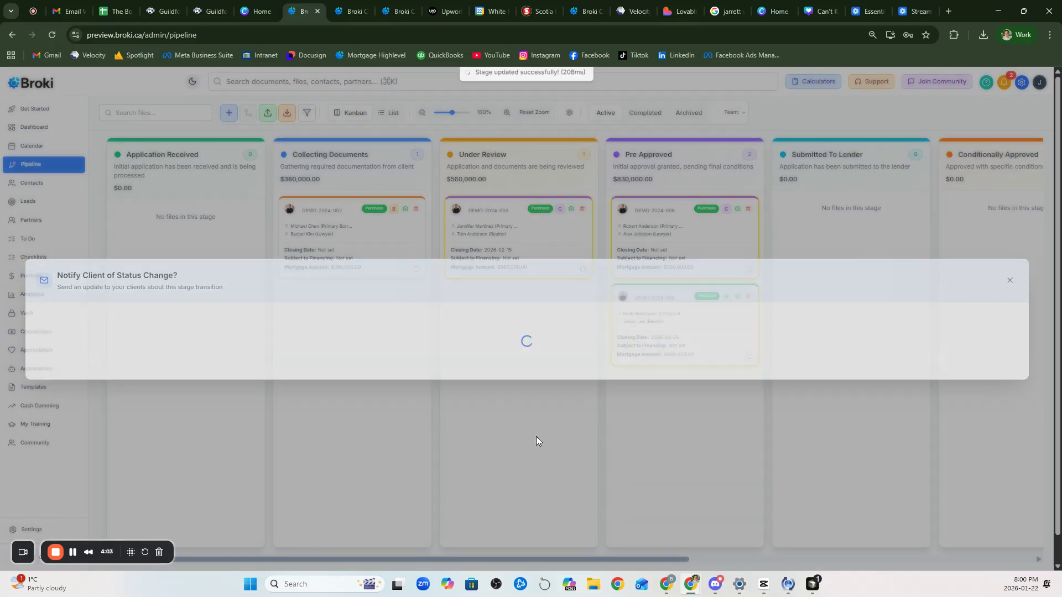
click(1011, 280)
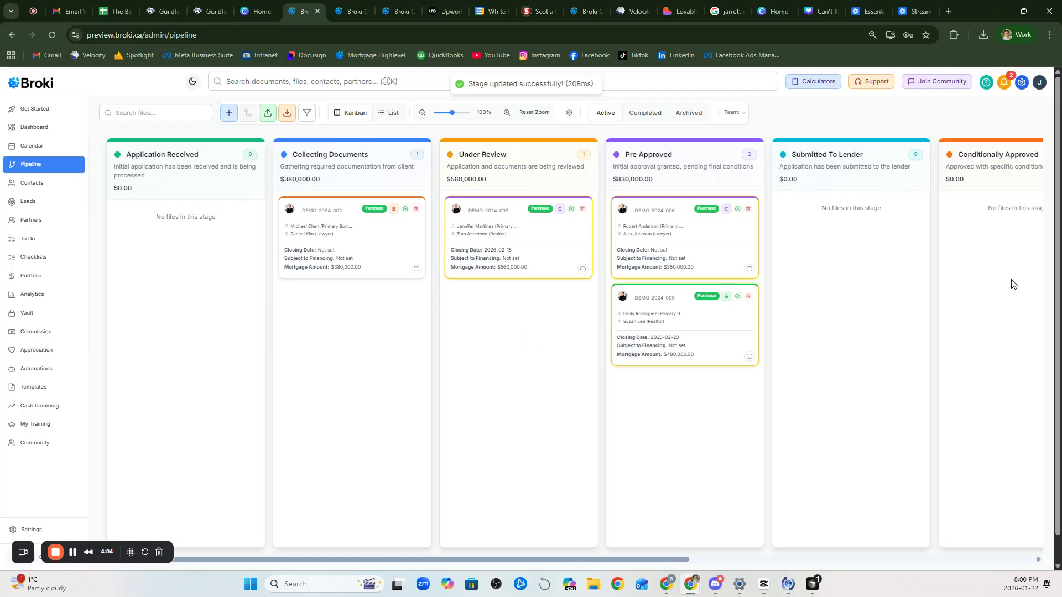
Step: Mark both items of DEMO-2024-003's Quality Assurance Checklist complete (2/2)
click(508, 212)
click(363, 153)
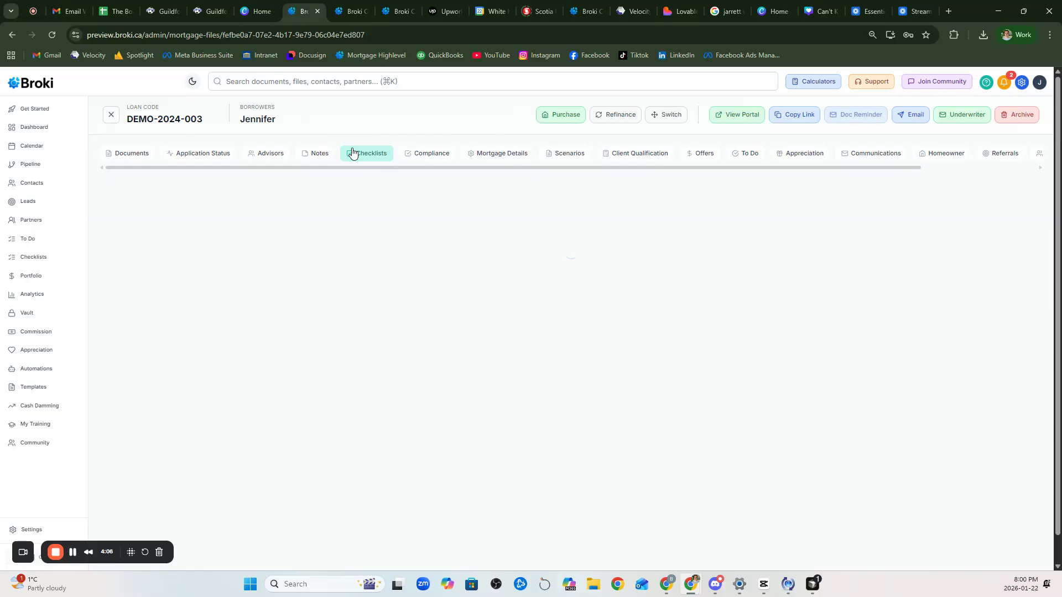
click(278, 269)
click(129, 344)
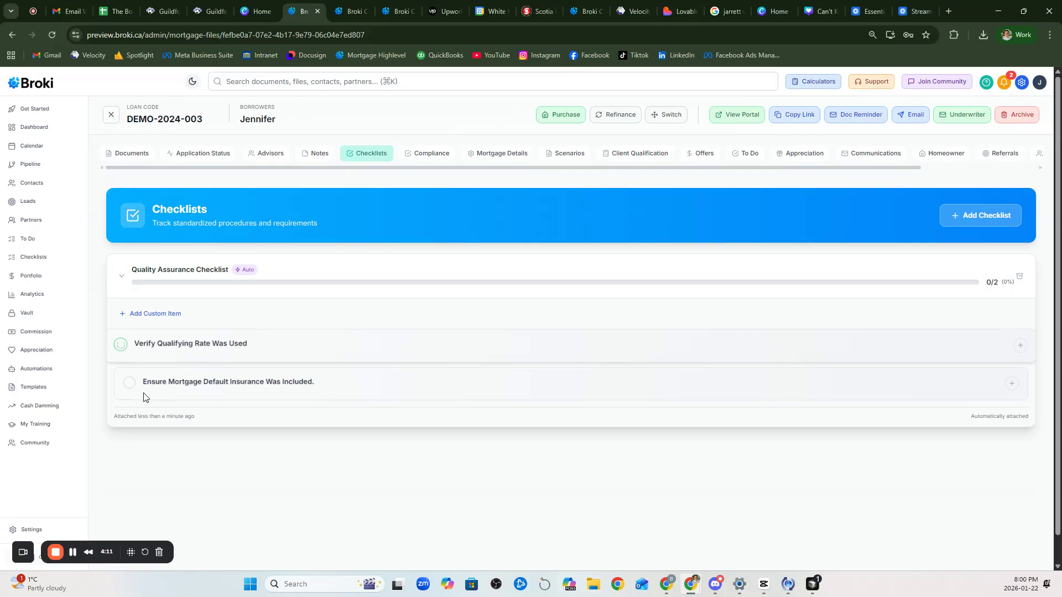
click(120, 402)
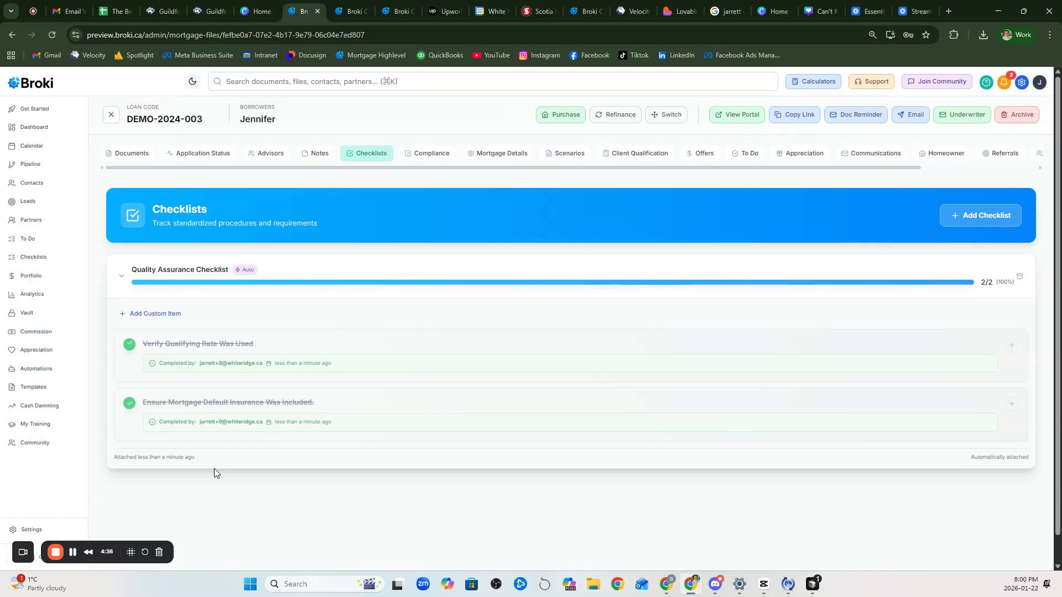
click(136, 315)
Step: Cancel the custom checklist item, collapse the Quality Assurance Checklist, and view the To Do tab
key(Return)
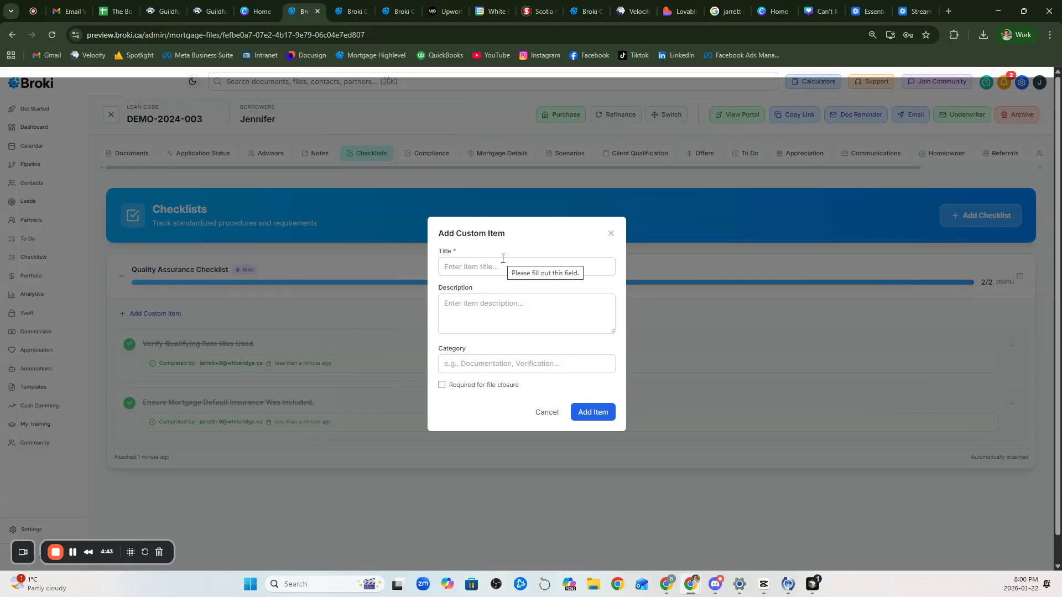
click(546, 412)
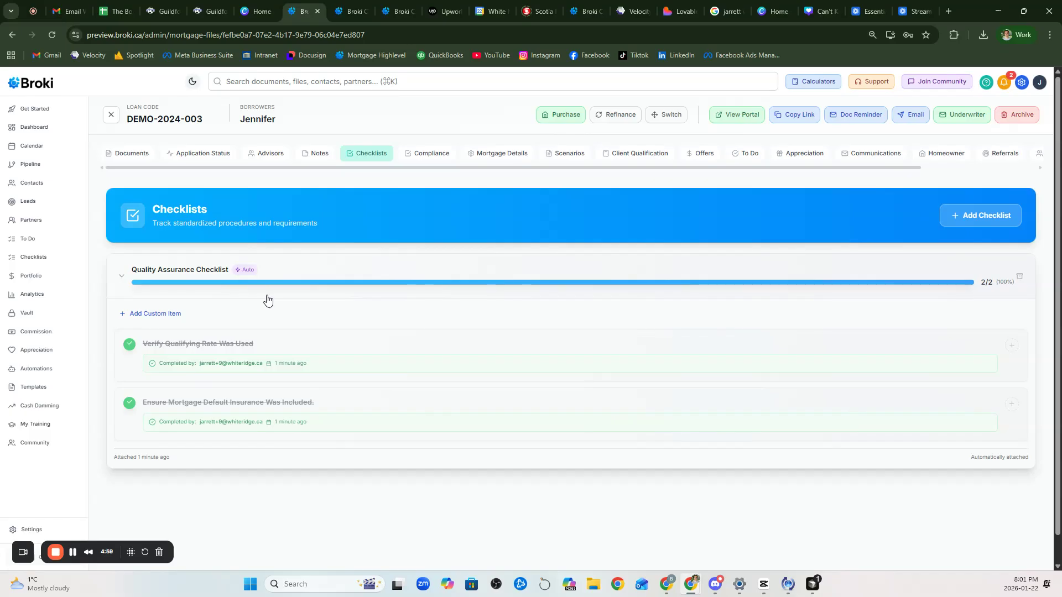
click(284, 291)
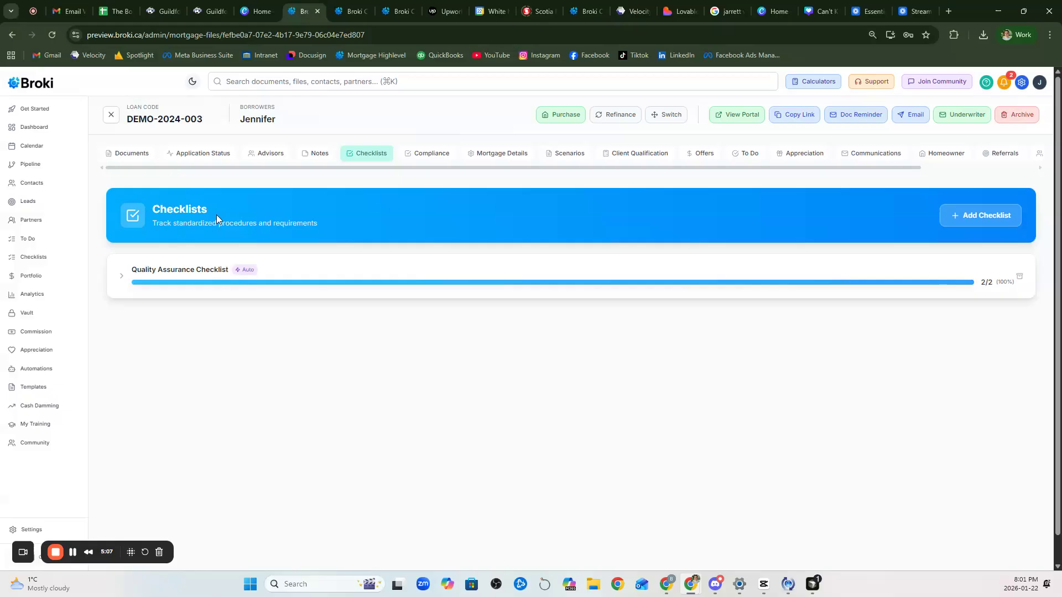
click(741, 155)
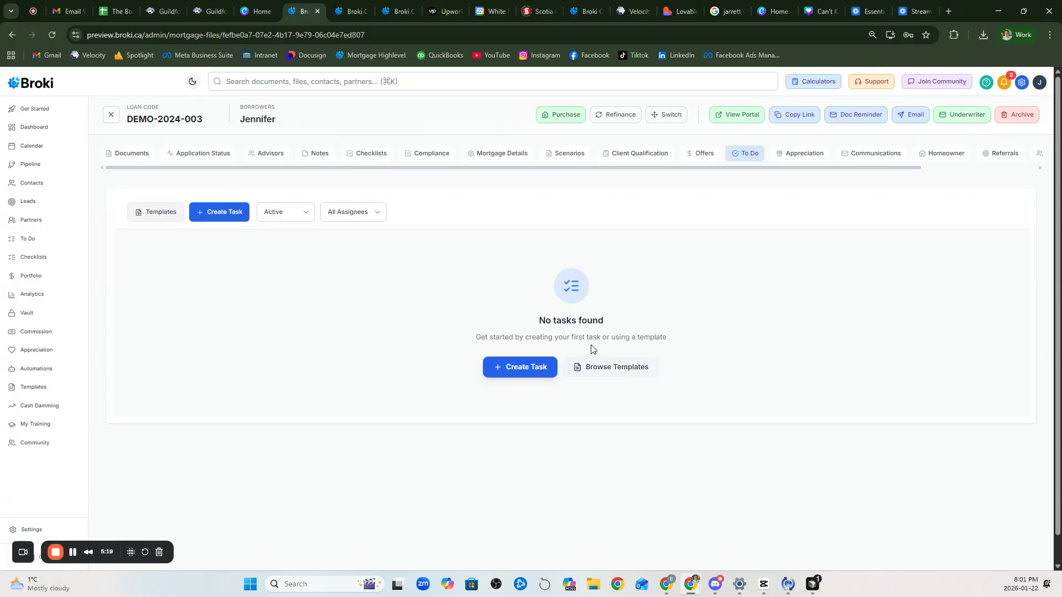
Step: Create a Medium-priority task 'Test' with description 'Test', due today, January 22
click(504, 371)
click(484, 241)
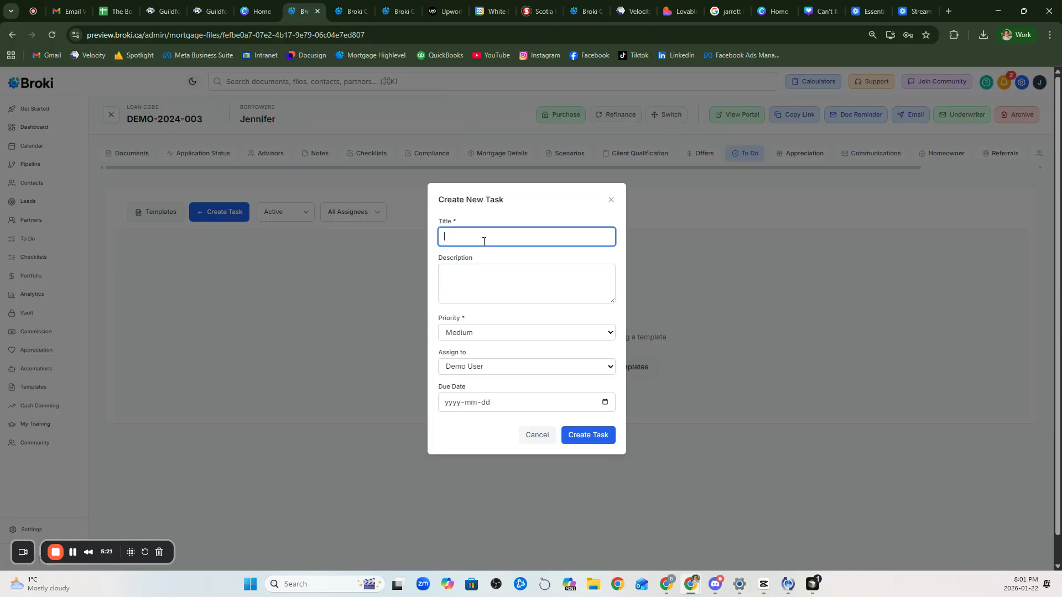
text(Test)
click(490, 269)
text(Test)
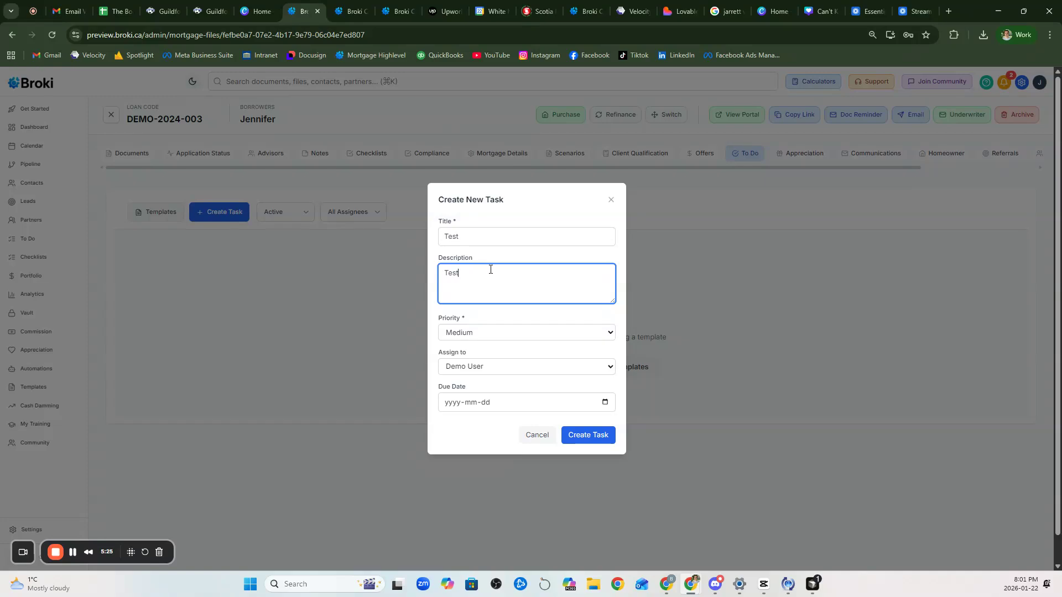
click(593, 365)
click(598, 370)
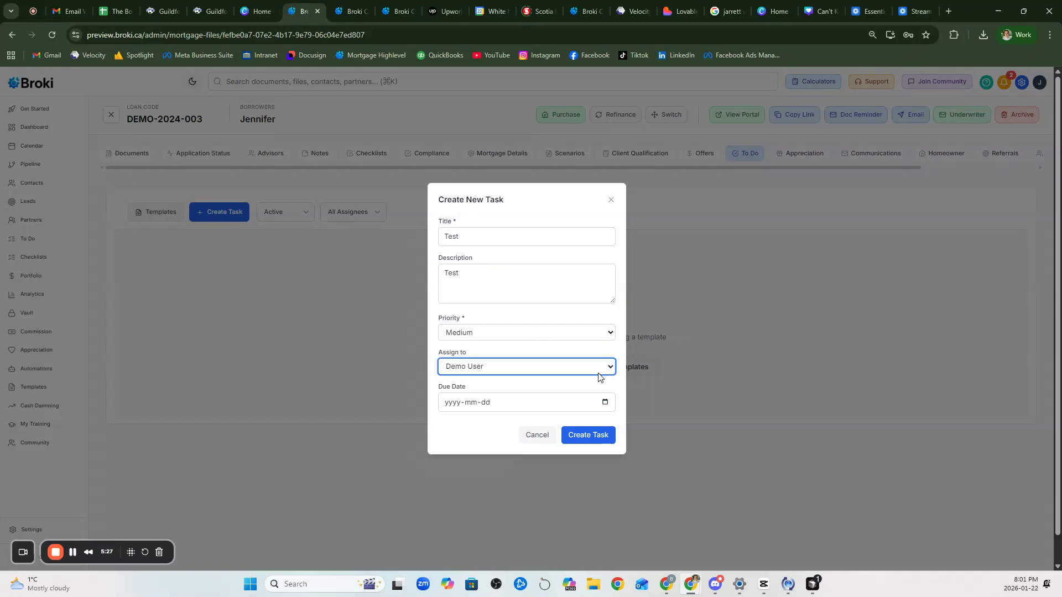
click(606, 400)
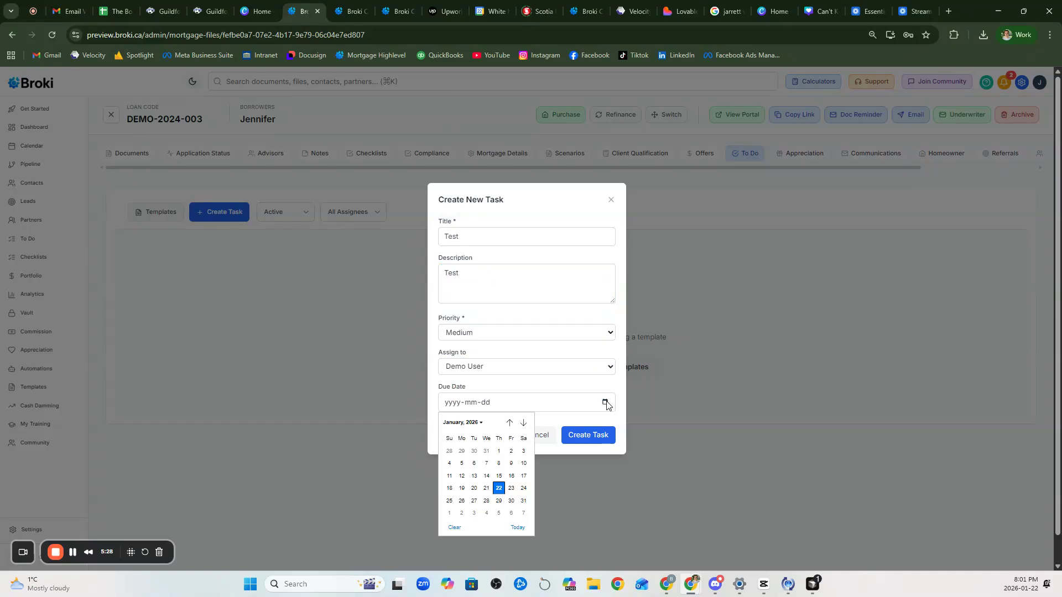
click(499, 485)
click(592, 444)
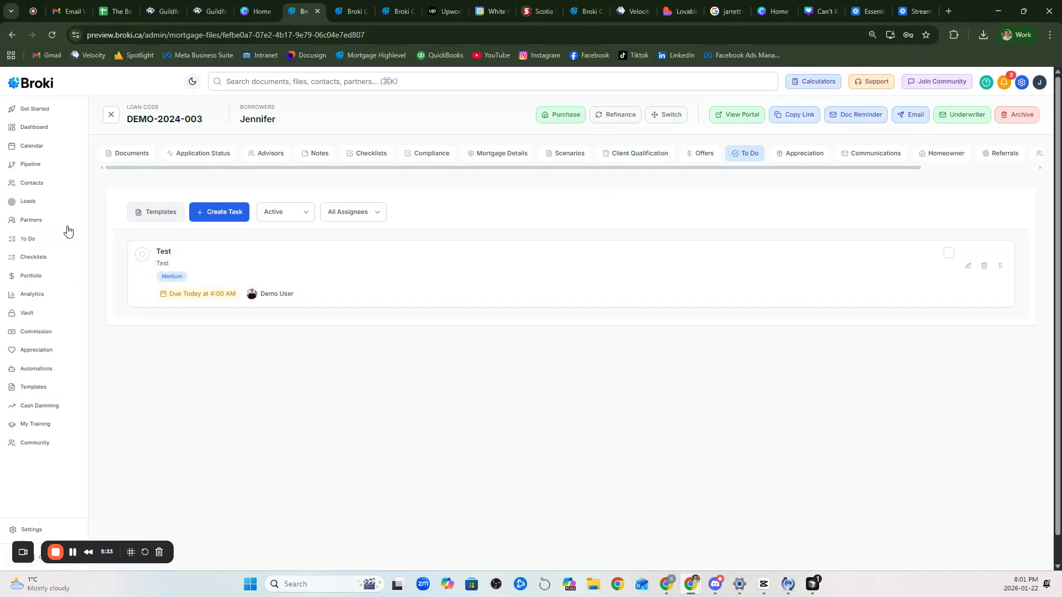
click(65, 172)
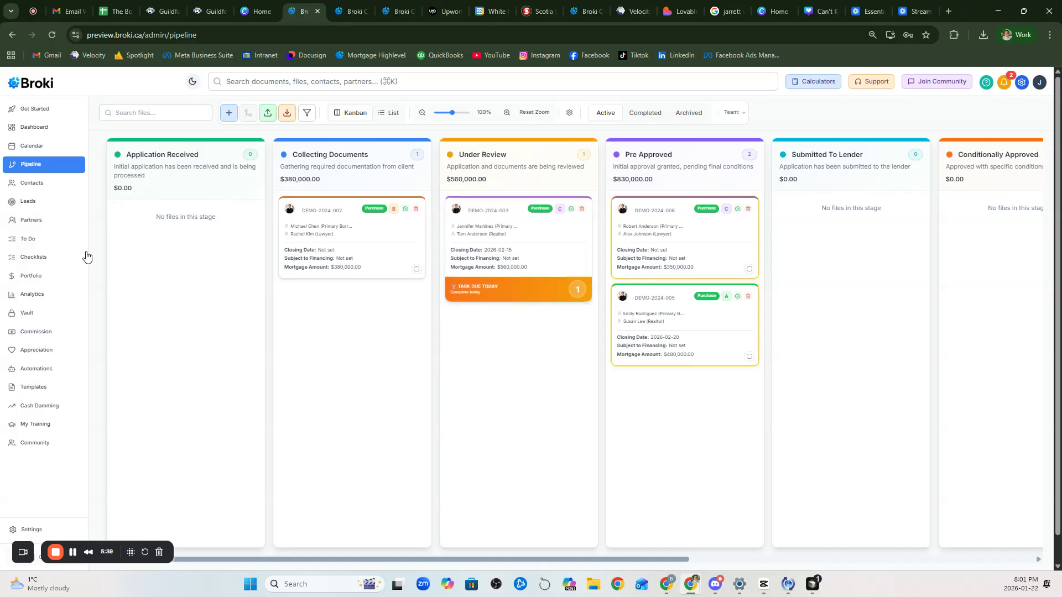
Step: Reopen DEMO-2024-003's To Do tasks and mark the Test task complete
click(486, 208)
click(741, 154)
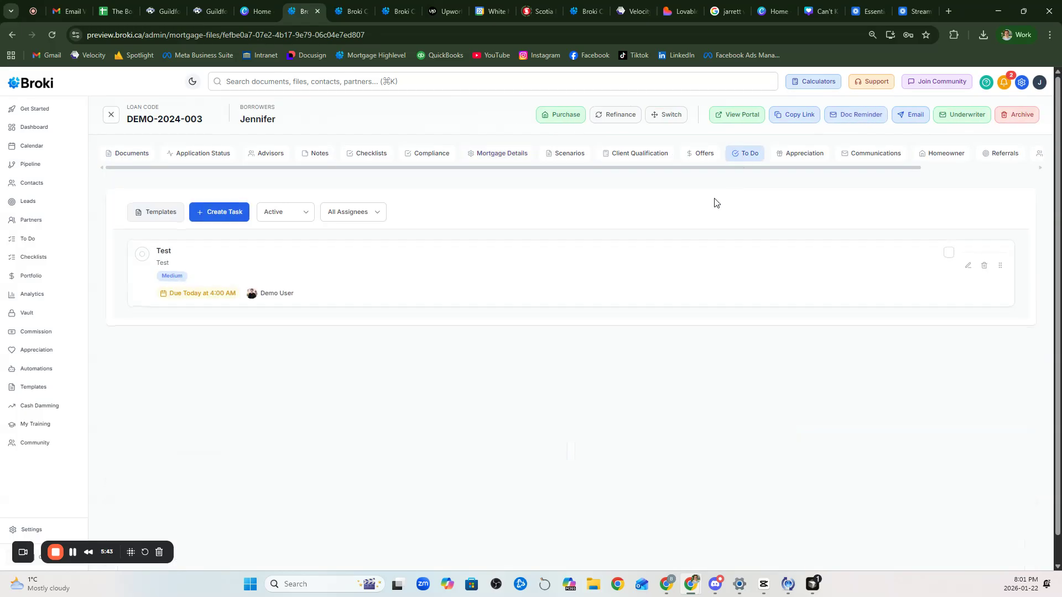
click(142, 256)
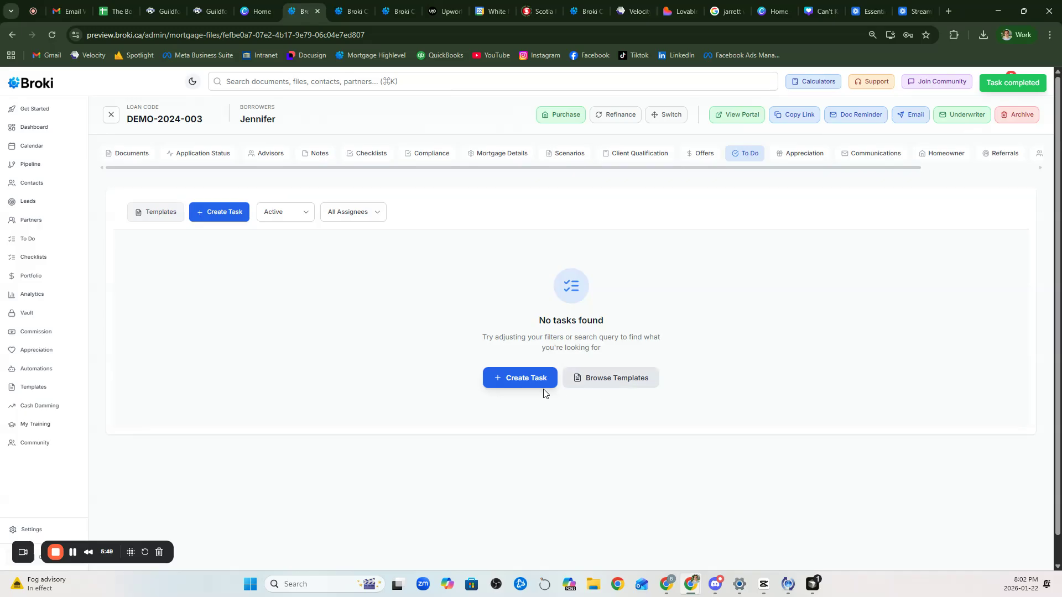
Step: Create another task 'Test' described 'Test File 1', assigned to Demo User, due January 22
click(502, 379)
click(478, 234)
click(522, 274)
text(Test File 1)
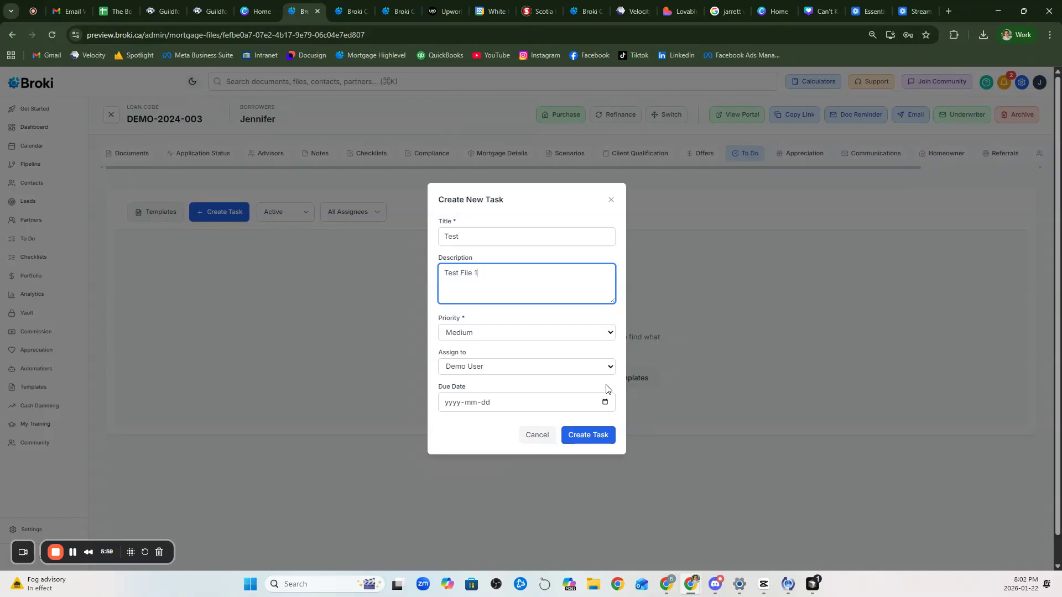
click(608, 369)
click(608, 369)
click(604, 402)
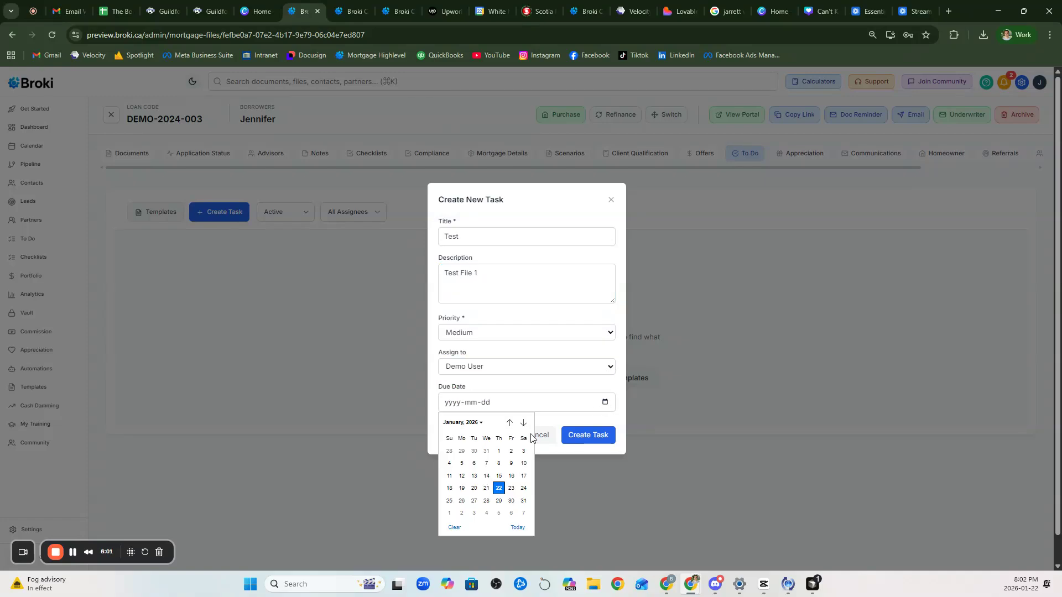
click(499, 488)
click(578, 441)
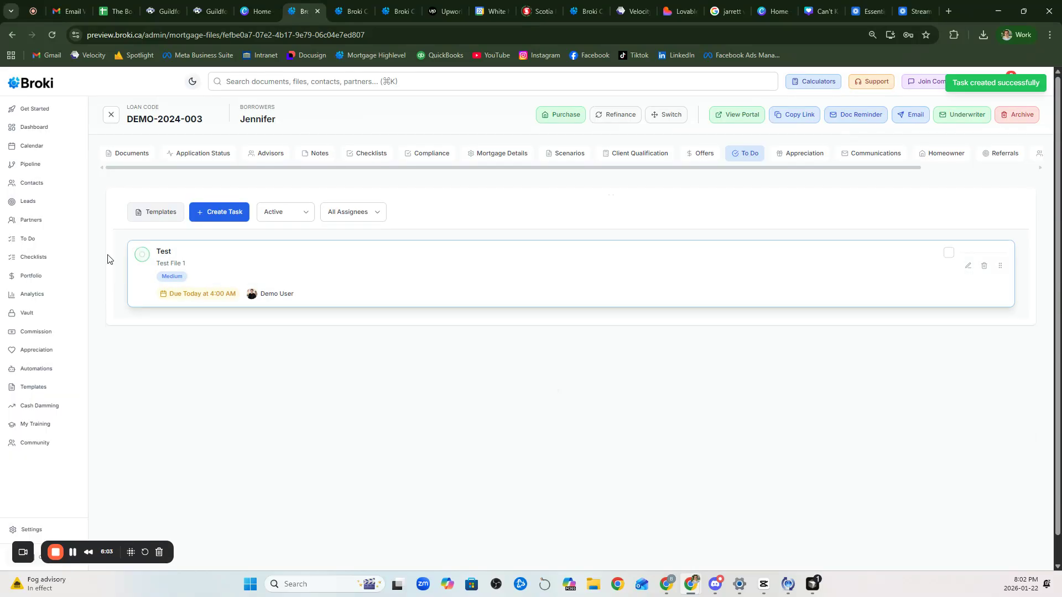
click(35, 166)
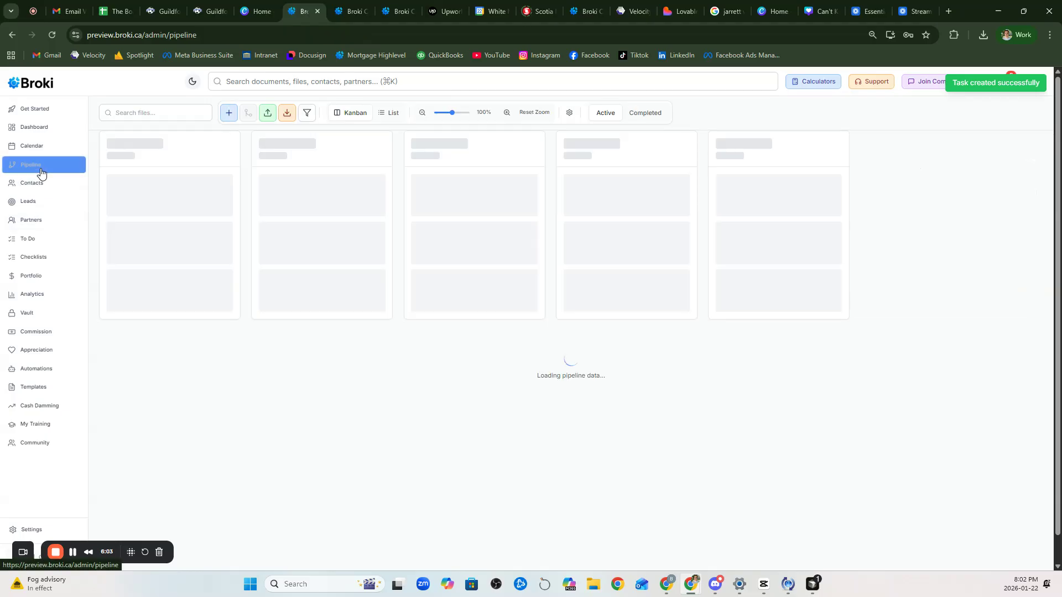
Step: On DEMO-2024-002, create a To Do task 'Test' described 'Test File 2', due January 22
click(533, 287)
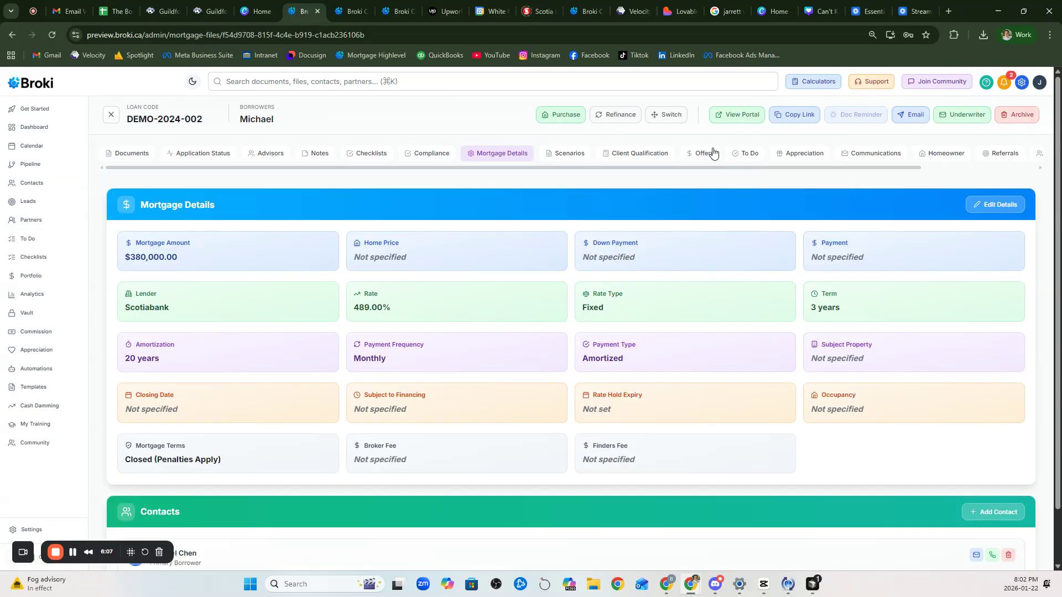
click(740, 155)
click(519, 369)
click(470, 241)
text(Test)
click(478, 270)
text(Test Fil)
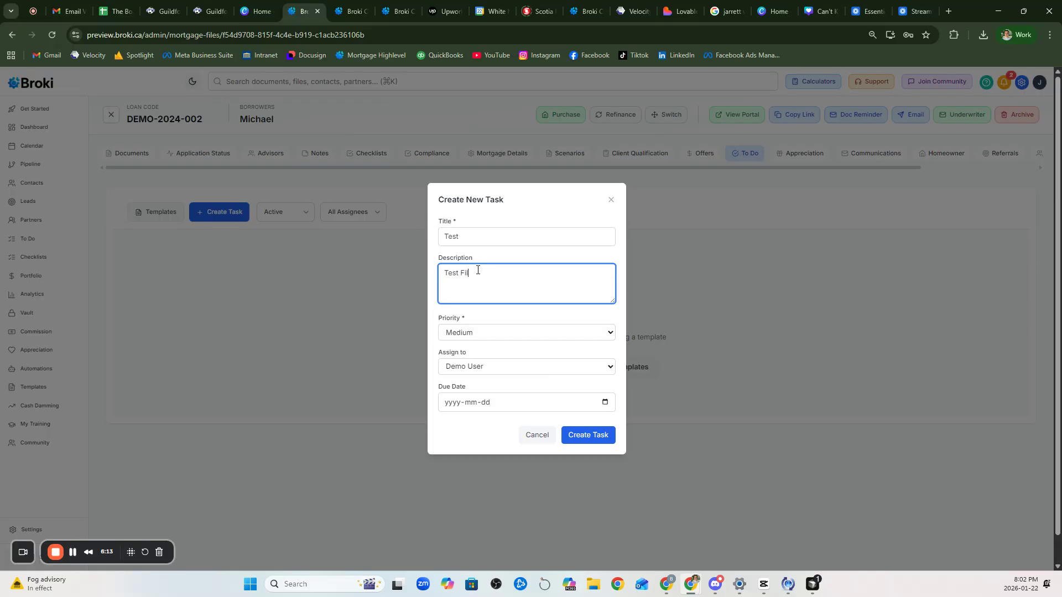
click(605, 402)
click(499, 488)
click(571, 444)
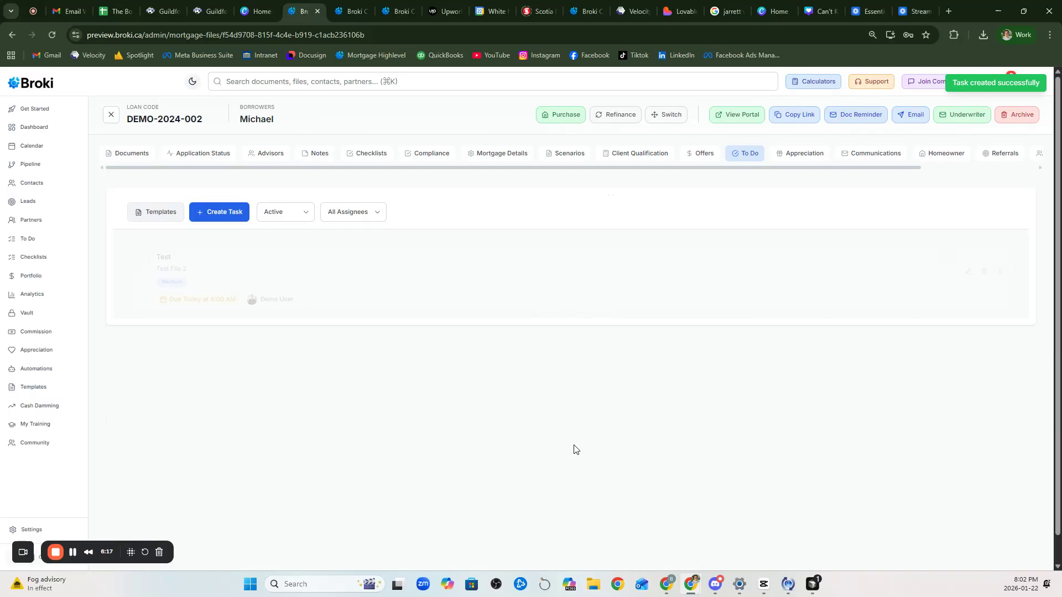
click(47, 237)
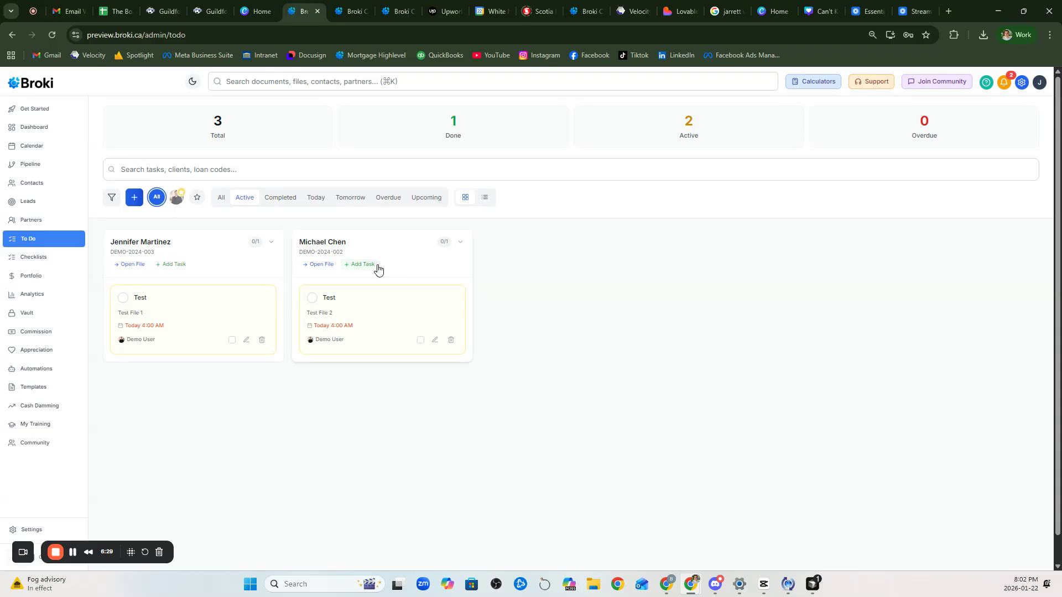
Step: Switch the To Do tasks to list view and back to grid view, then go to Workflow Automations
click(485, 198)
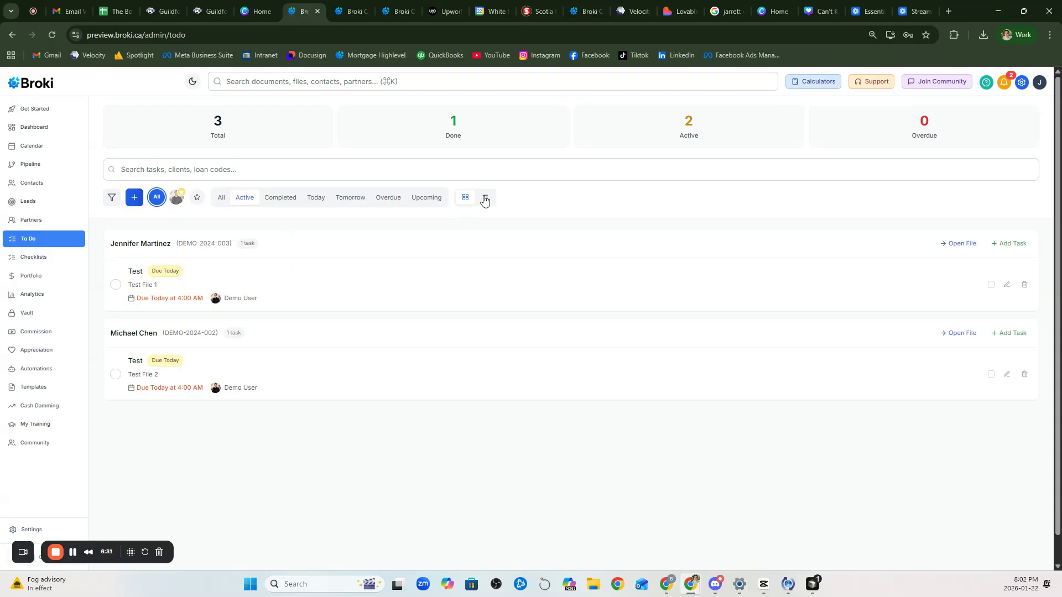
click(466, 202)
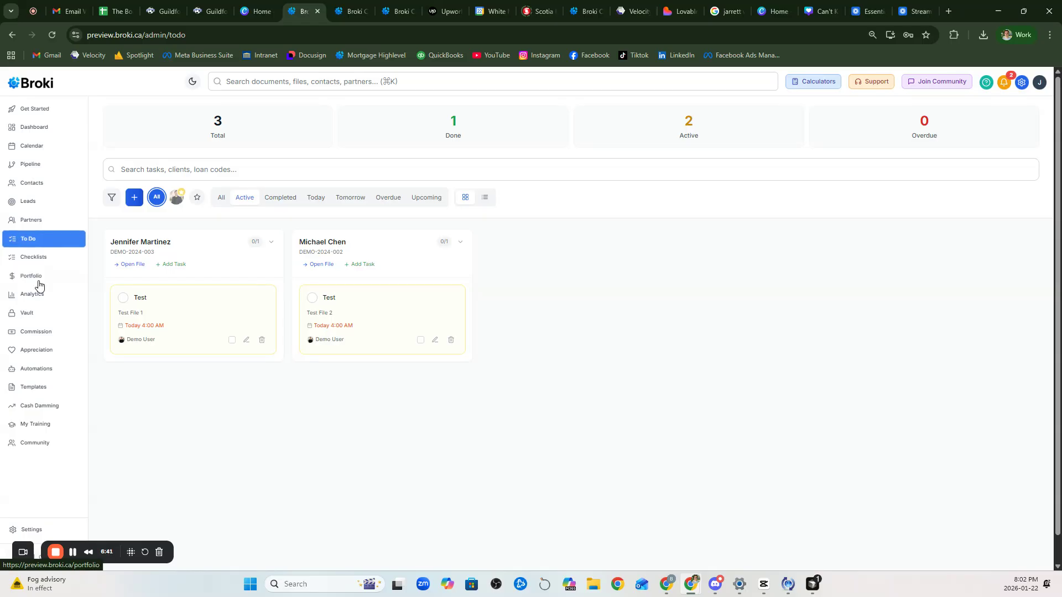
click(47, 369)
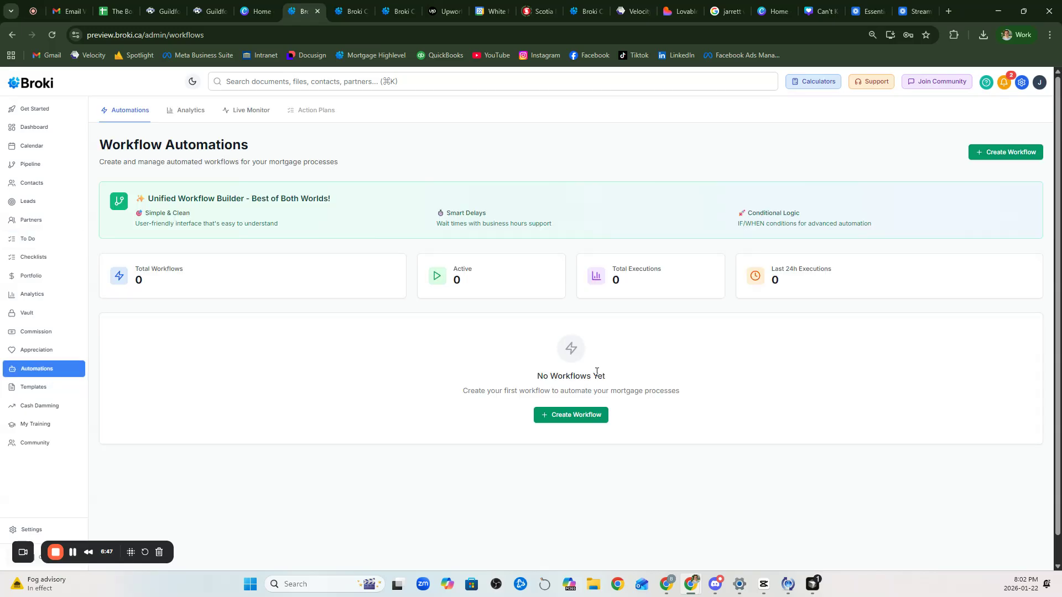
click(574, 417)
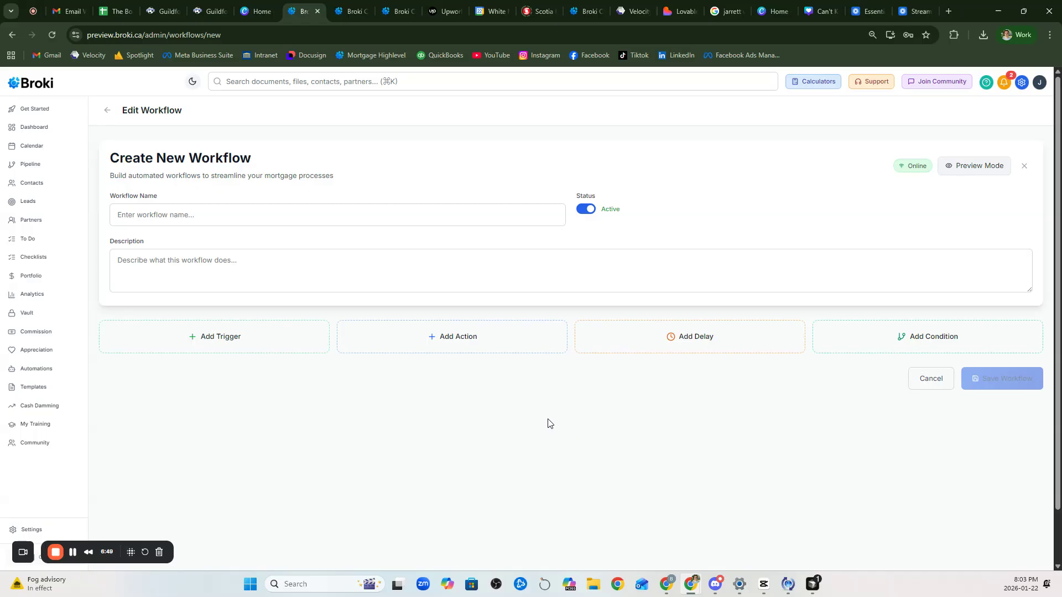
click(254, 345)
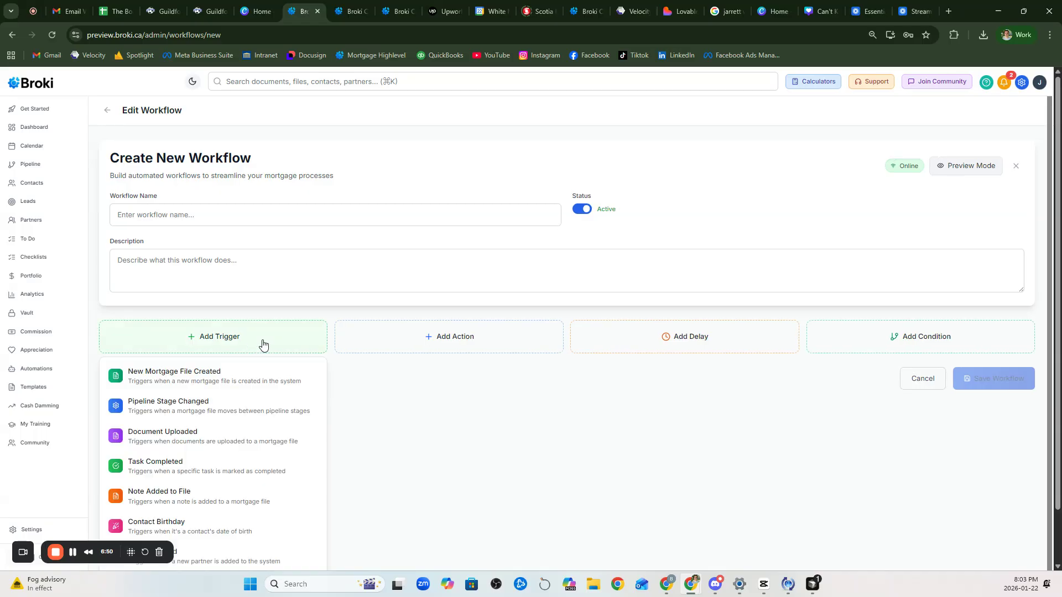
click(219, 405)
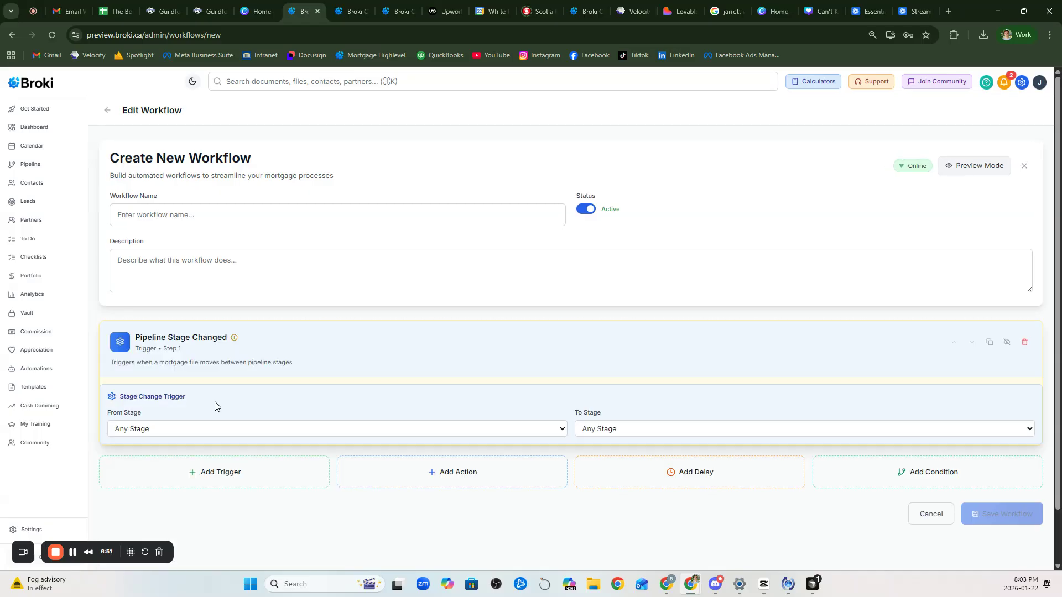
click(236, 432)
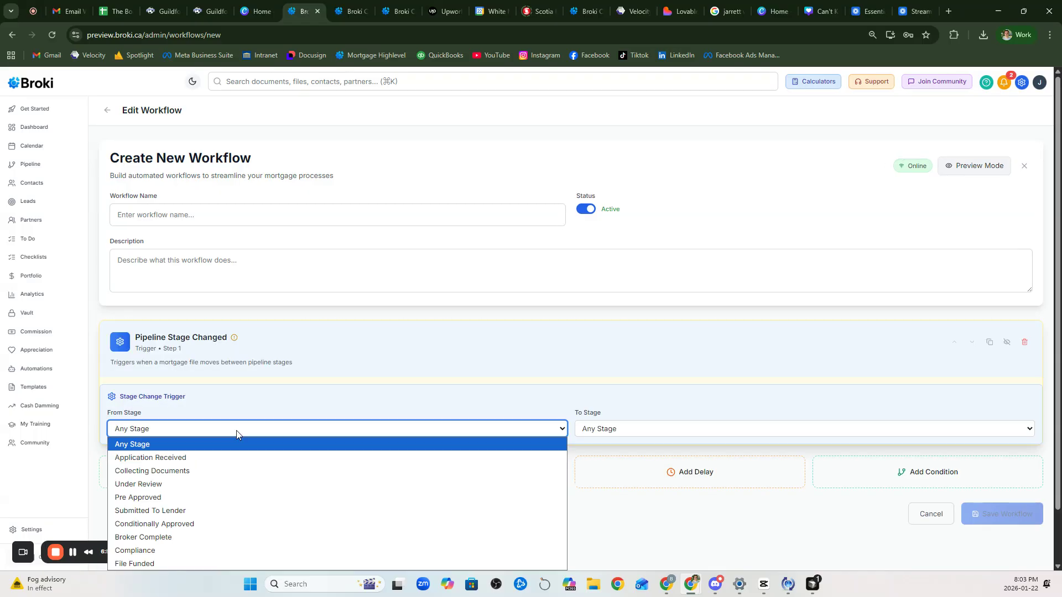
click(250, 471)
click(662, 430)
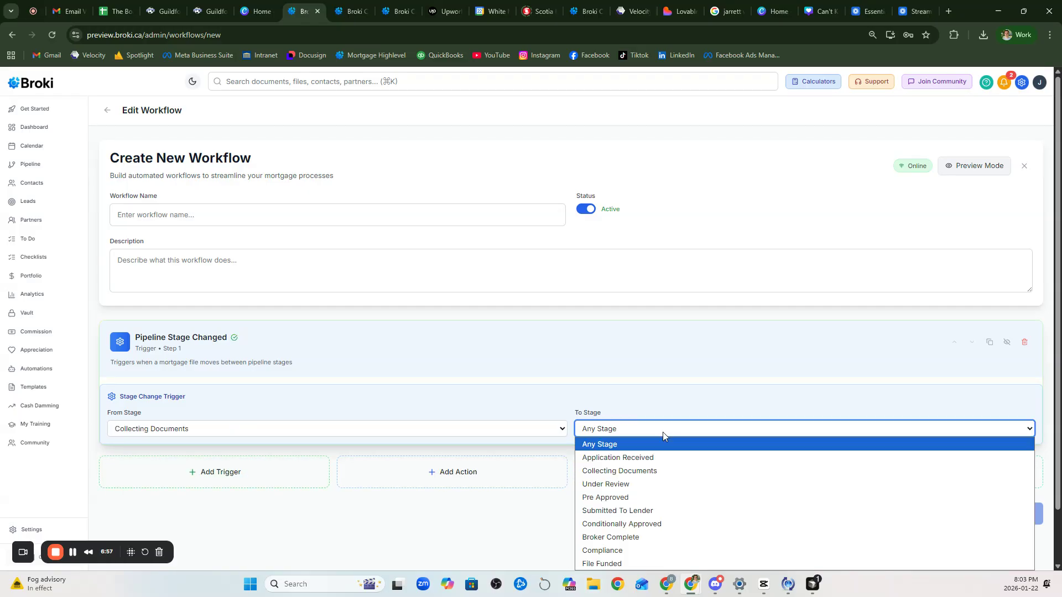
click(656, 484)
click(513, 482)
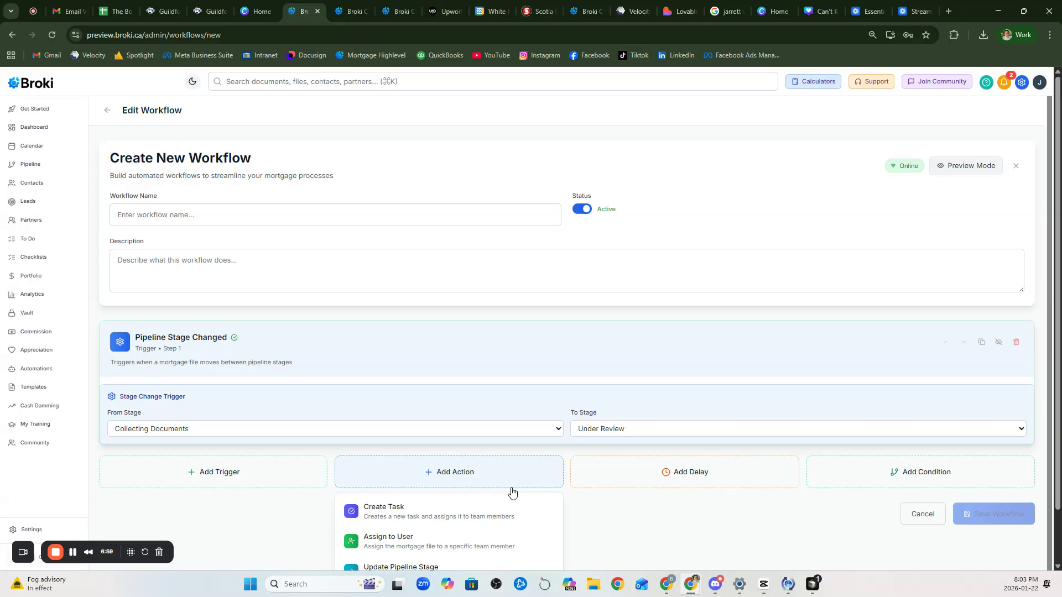
click(442, 483)
scroll(346, 476, down, 2)
click(292, 464)
click(289, 503)
scroll(291, 508, down, 1)
scroll(569, 526, down, 1)
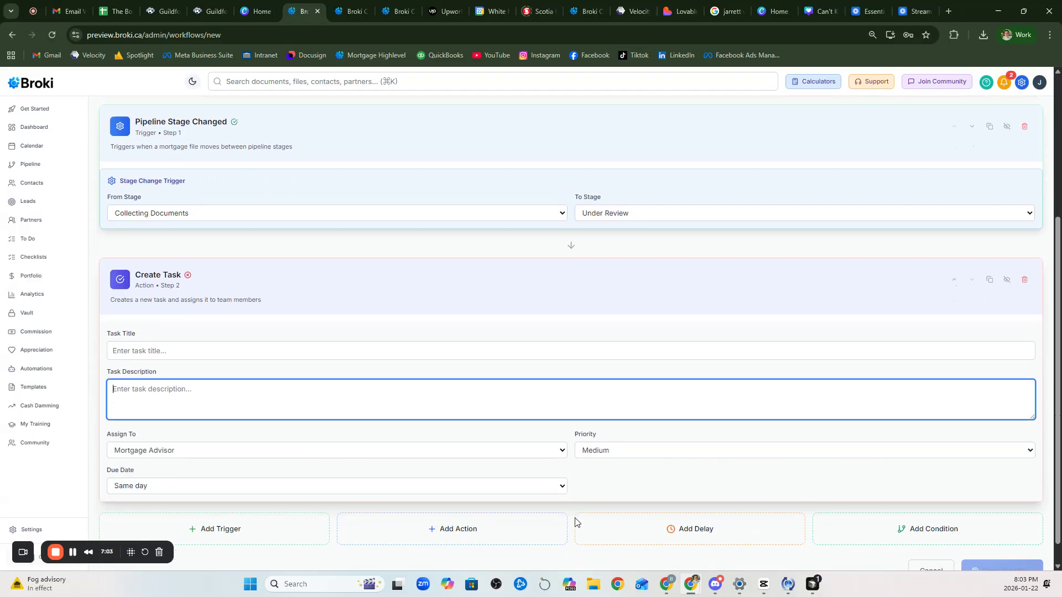
click(447, 451)
click(447, 451)
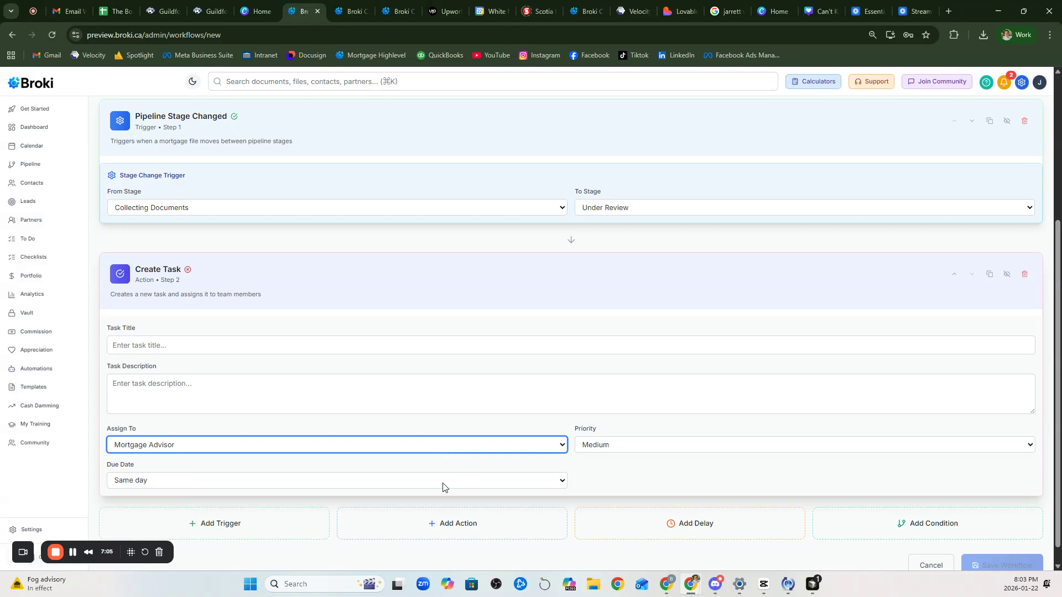
click(944, 561)
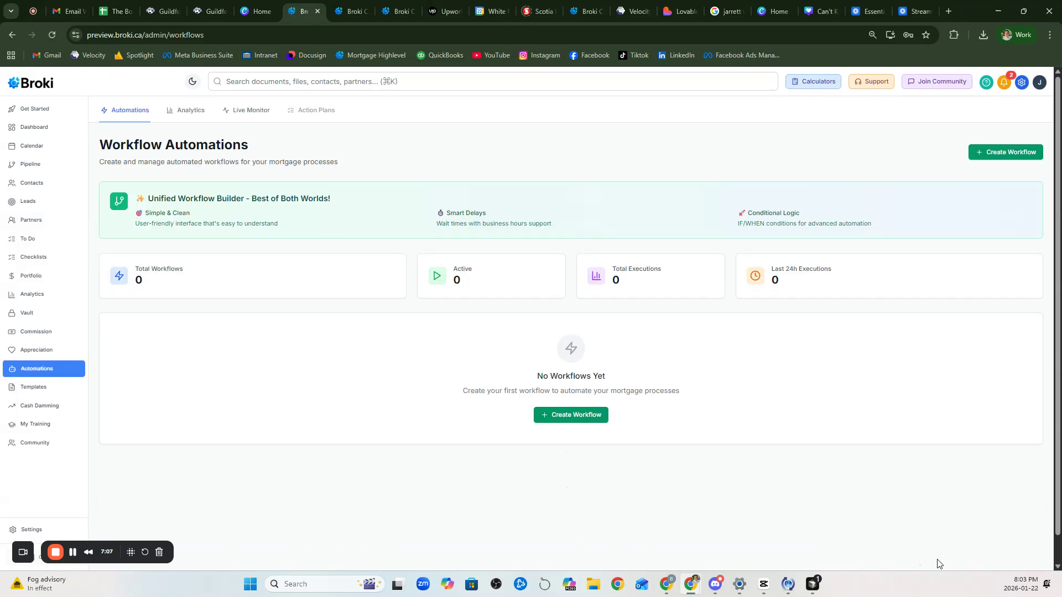
Step: Return to the Pipeline board and open the DEMO-2024-002 mortgage file
click(46, 162)
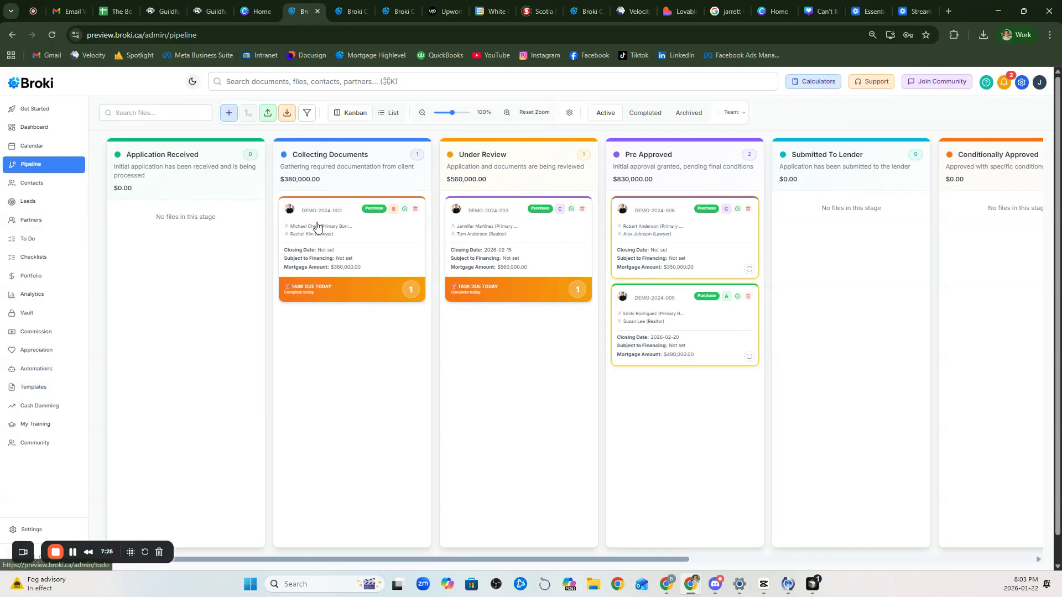
click(332, 217)
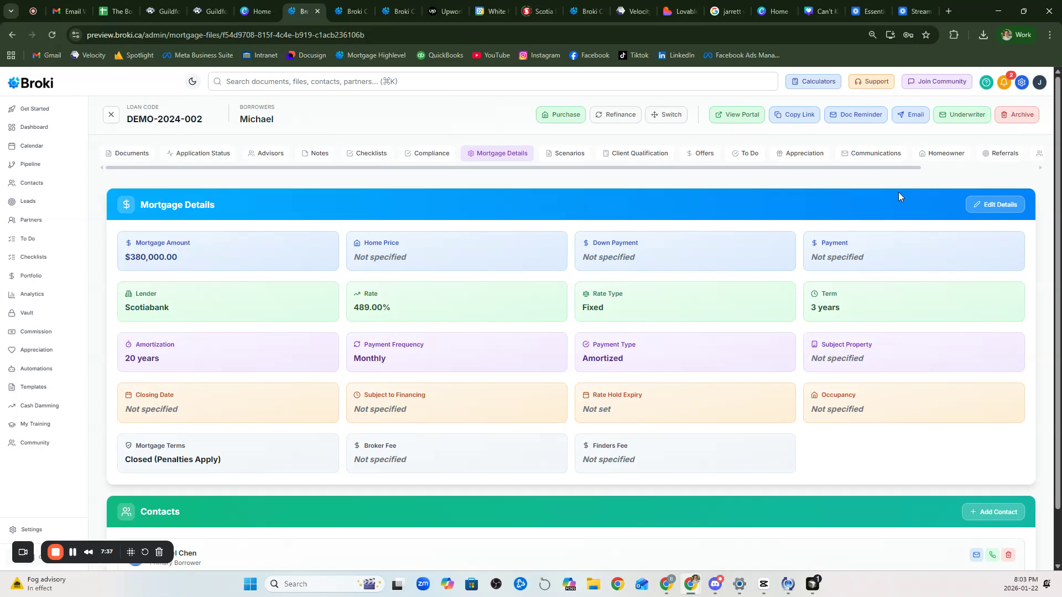
Step: Select the Notice of Assessment for compliance export without exporting, then view the file's Documents
click(425, 156)
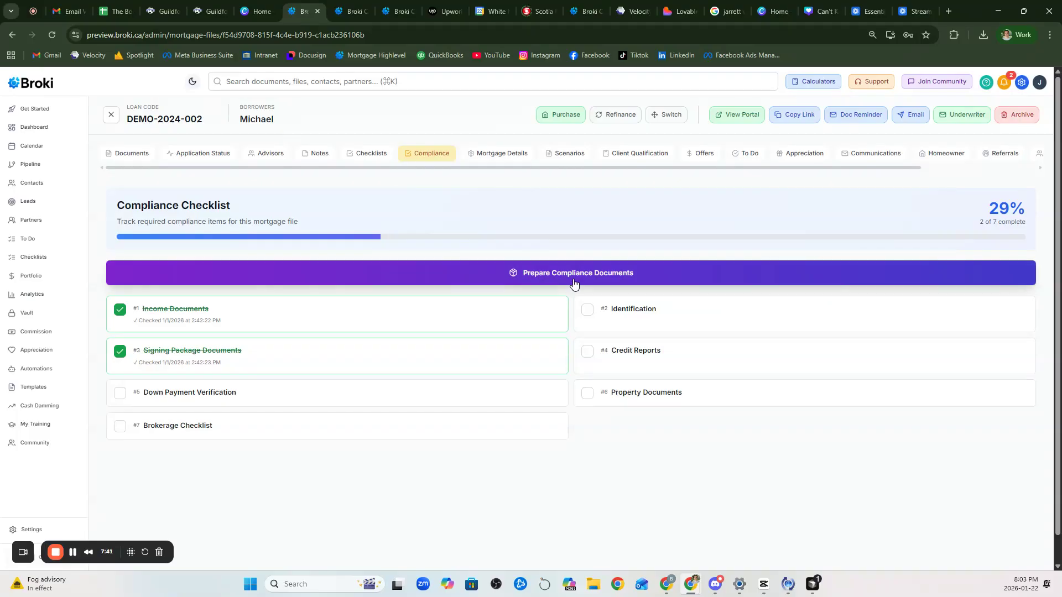
click(573, 282)
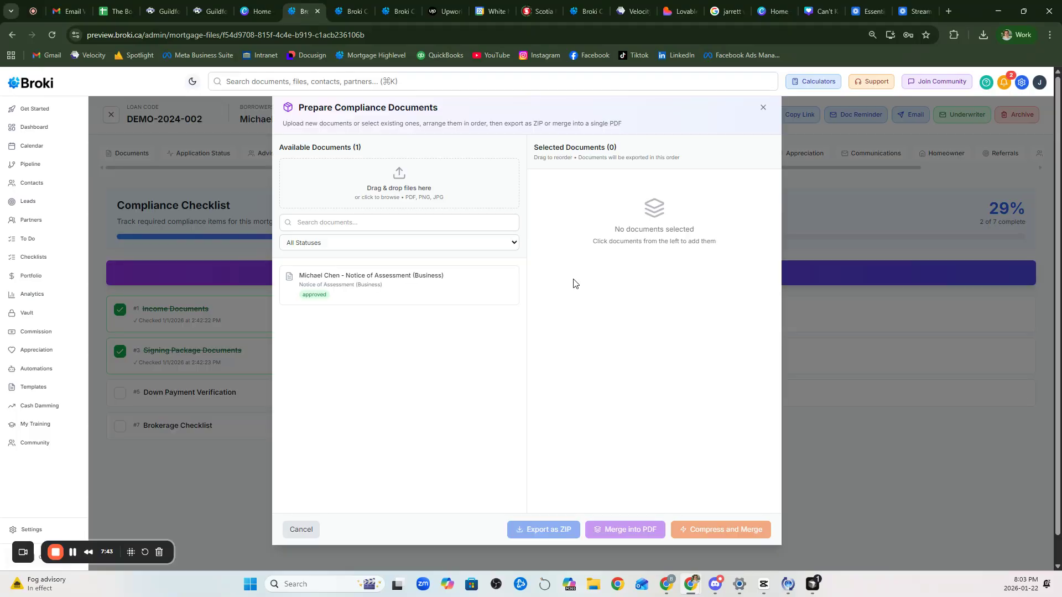
click(393, 286)
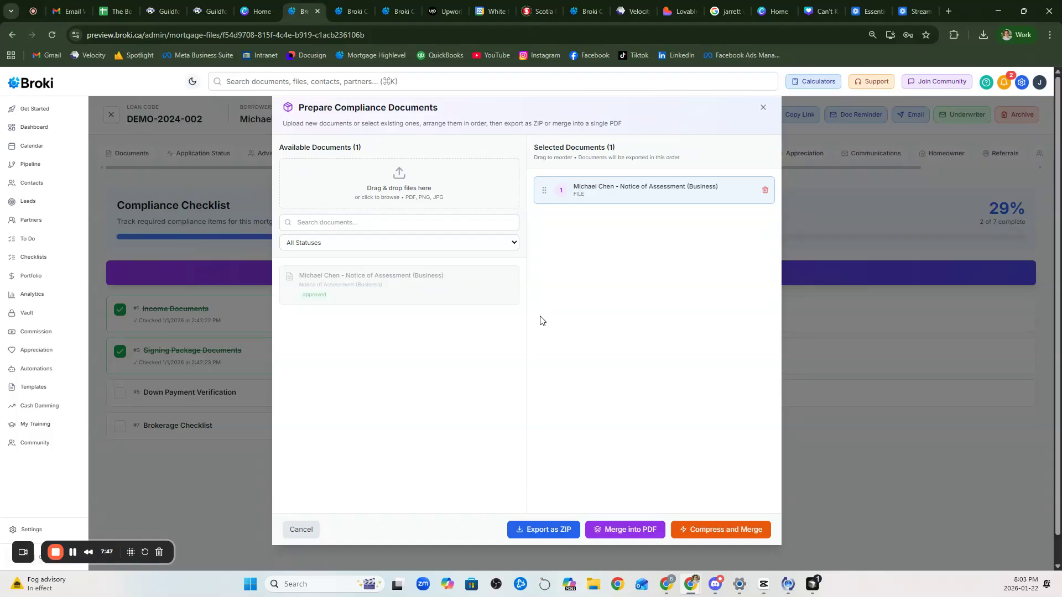
drag(544, 190, 548, 213)
click(767, 108)
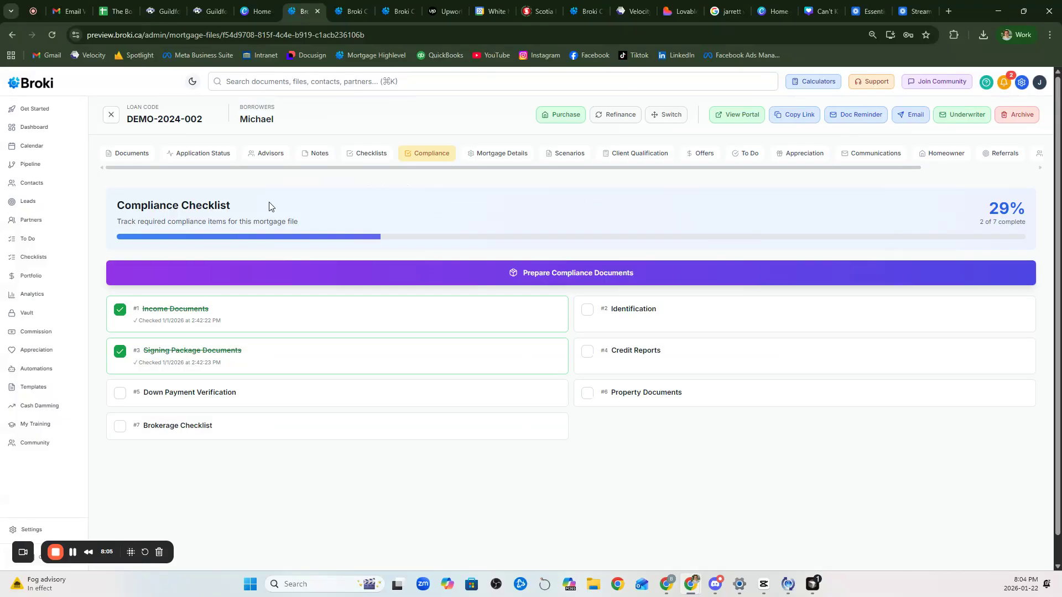
click(138, 156)
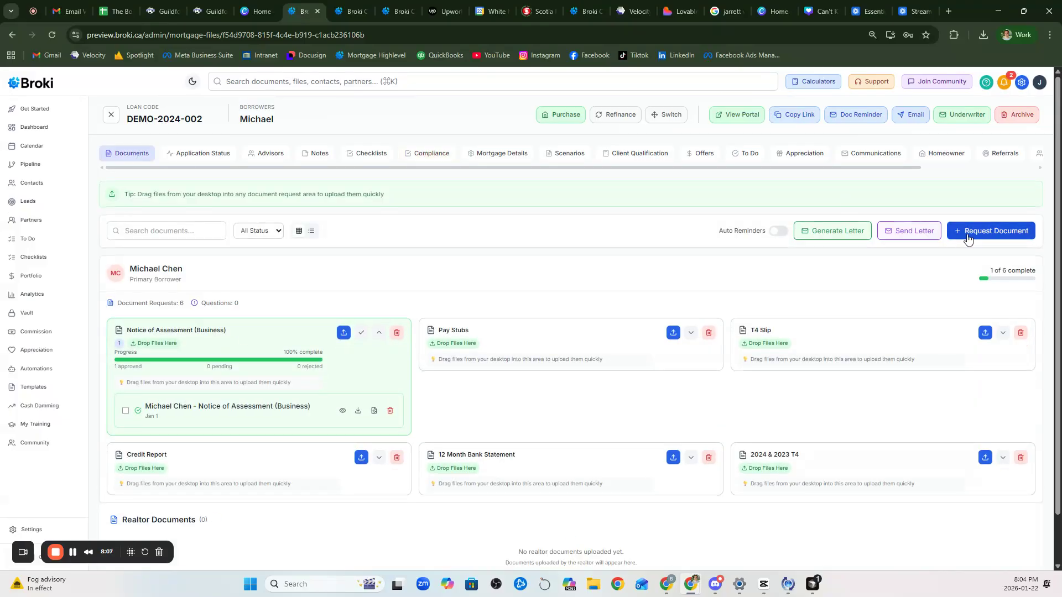